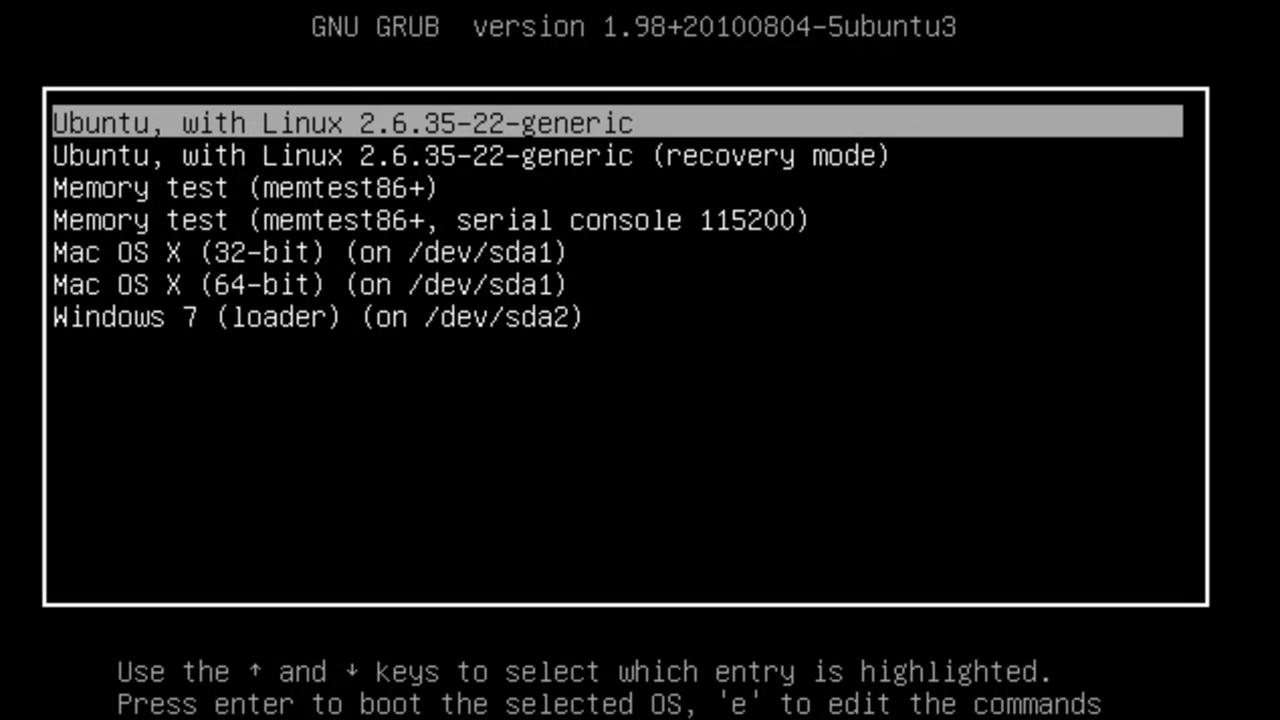
{"action": "key", "text": "Down"}
{"action": "key", "text": "Down"}
{"action": "key", "text": "Down"}
{"action": "key", "text": "Down"}
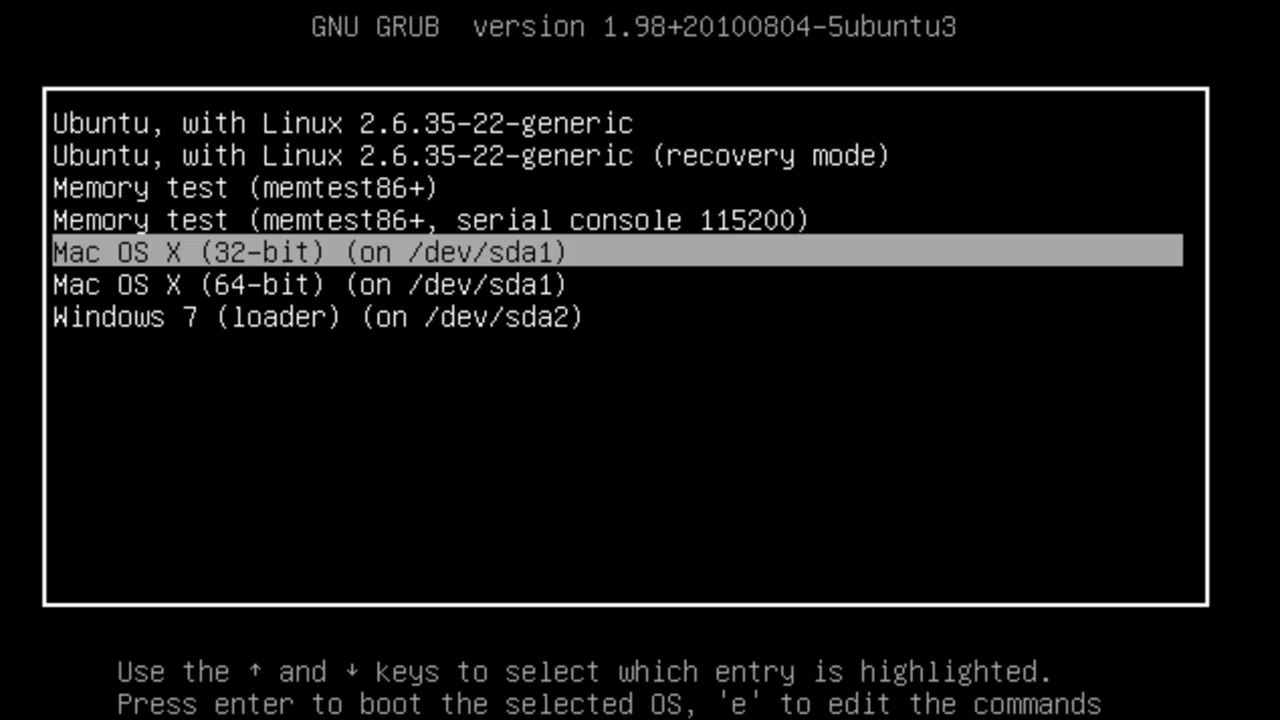
{"action": "key", "text": "Down"}
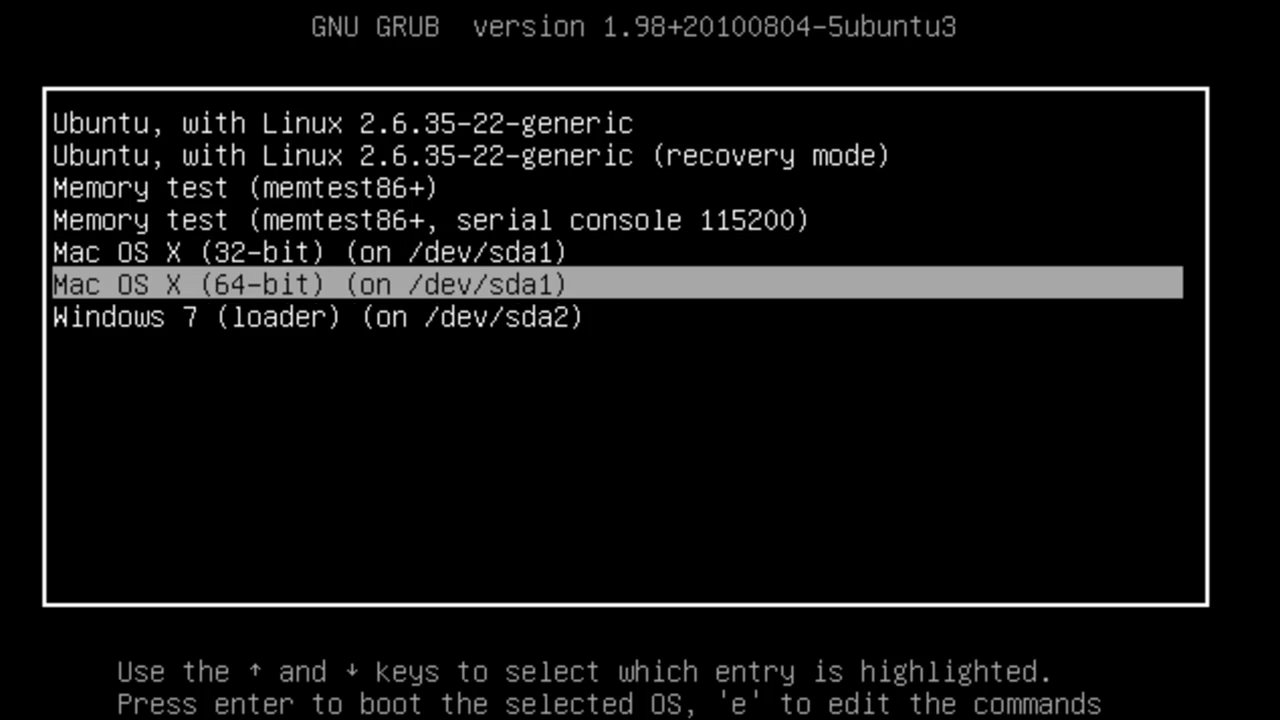
{"action": "key", "text": "Down"}
{"action": "key", "text": "Up"}
{"action": "key", "text": "Up"}
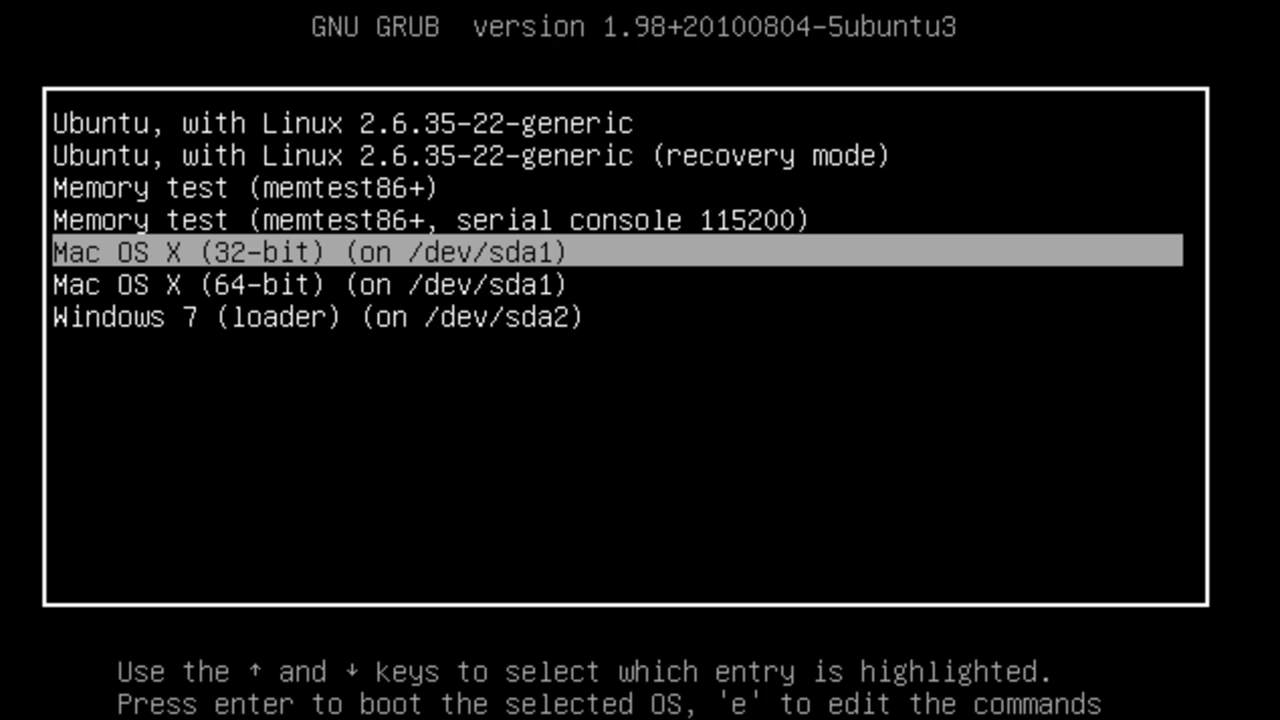
{"action": "key", "text": "Up"}
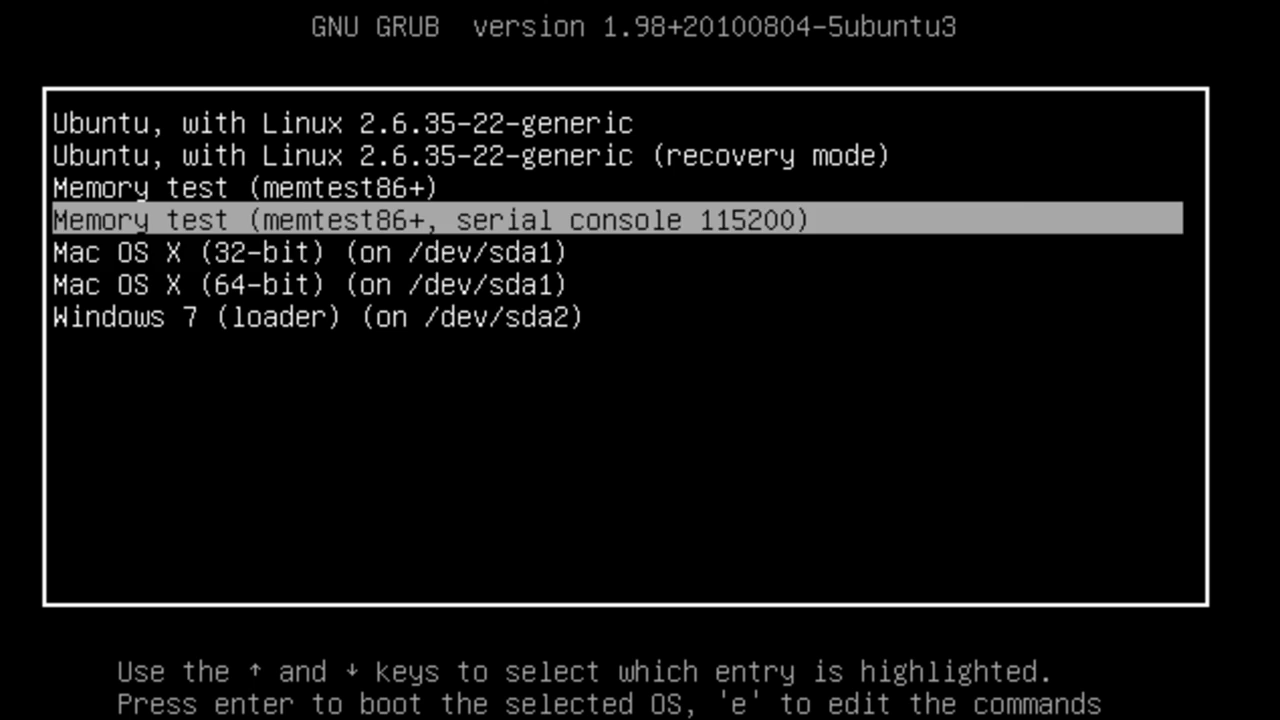
{"action": "key", "text": "Down"}
{"action": "key", "text": "Down"}
{"action": "key", "text": "Down"}
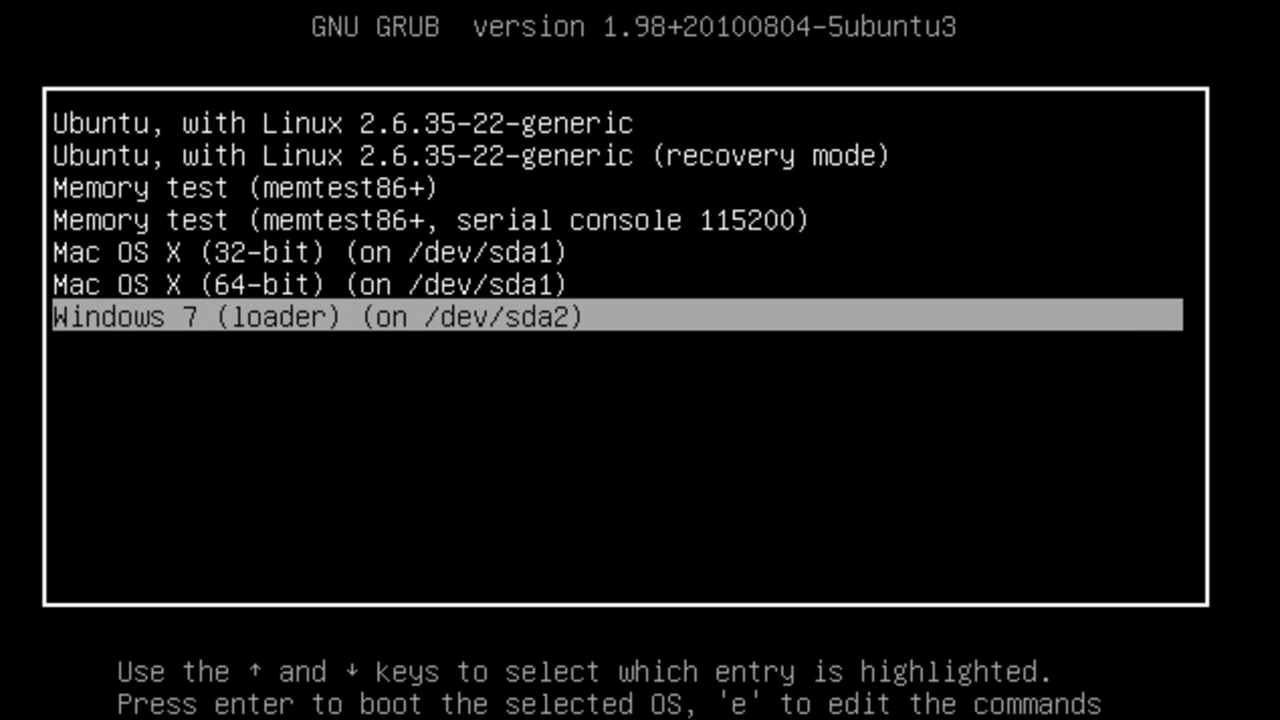
{"action": "key", "text": "Up"}
{"action": "key", "text": "Up"}
{"action": "key", "text": "Up"}
{"action": "key", "text": "Up"}
{"action": "key", "text": "Up"}
{"action": "key", "text": "Up"}
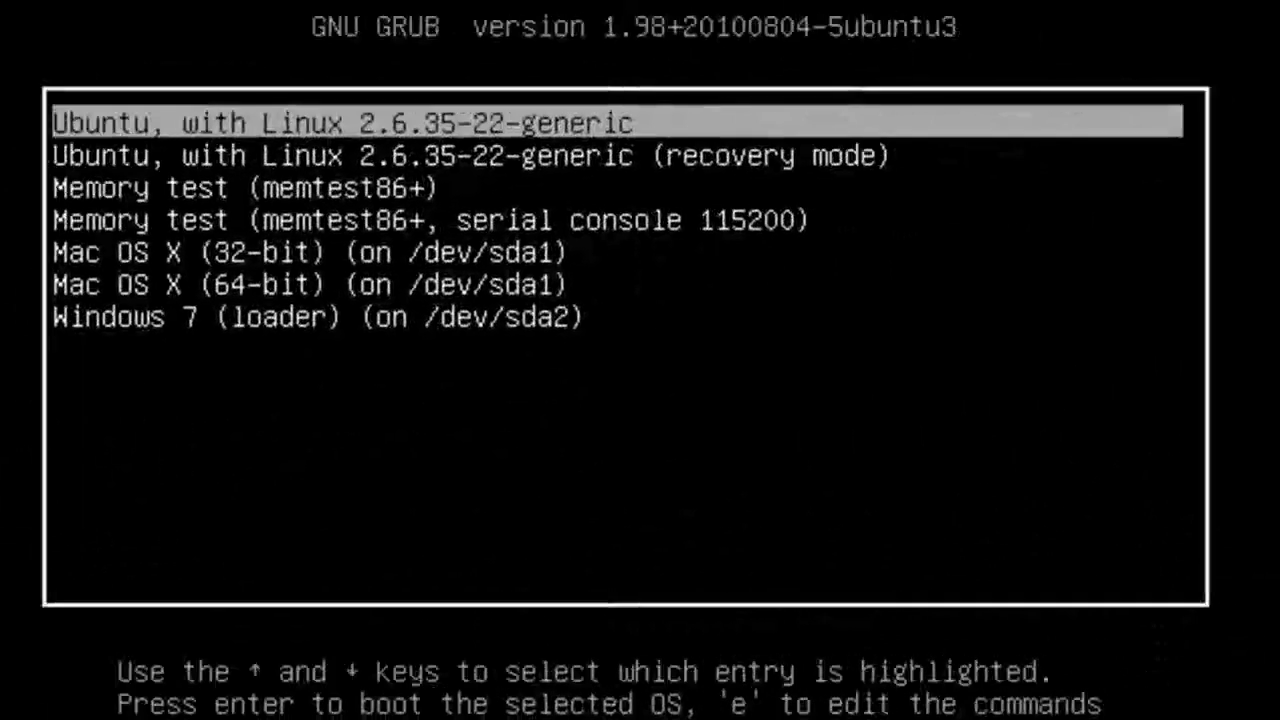
Boot 'Ubuntu, with Linux 2.6.35-22-generic' from GRUB and log in as the user.
{"action": "key", "text": "Down"}
{"action": "key", "text": "Down"}
{"action": "key", "text": "Down"}
{"action": "key", "text": "Down"}
{"action": "key", "text": "Down"}
{"action": "key", "text": "Down"}
{"action": "key", "text": "Up"}
{"action": "key", "text": "Up"}
{"action": "key", "text": "Up"}
{"action": "key", "text": "Up"}
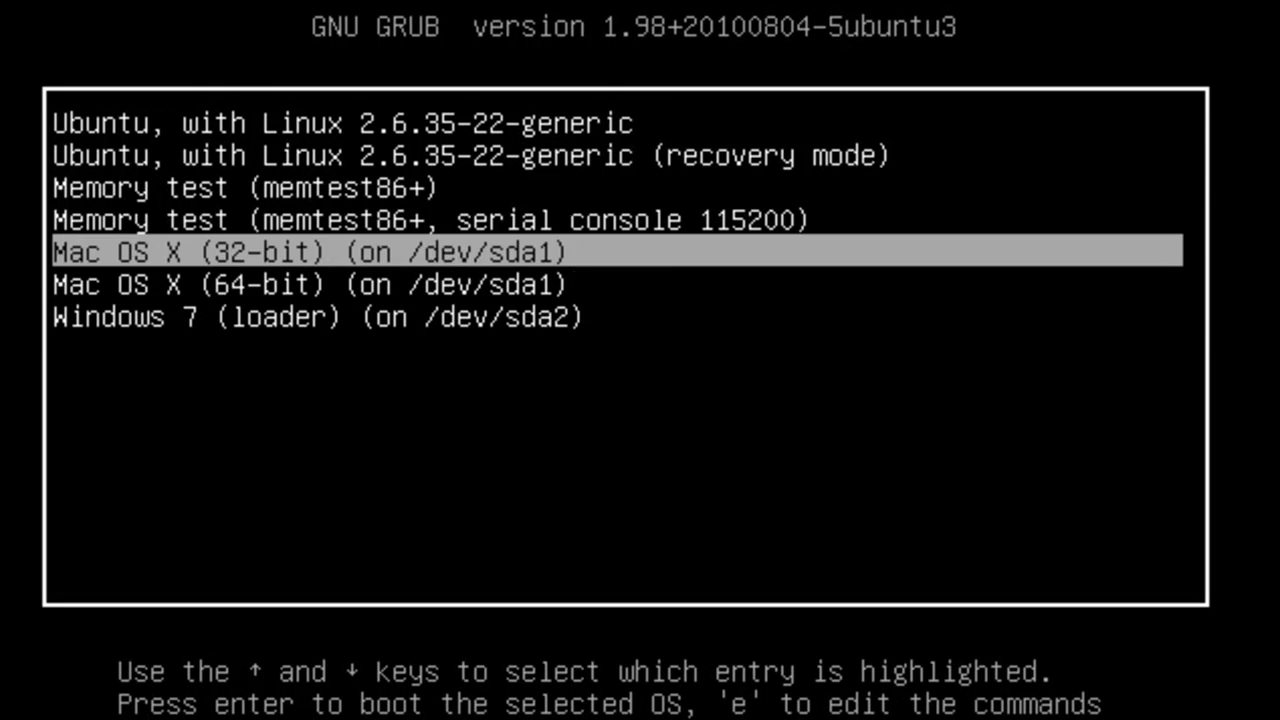
{"action": "key", "text": "Up"}
{"action": "key", "text": "Up"}
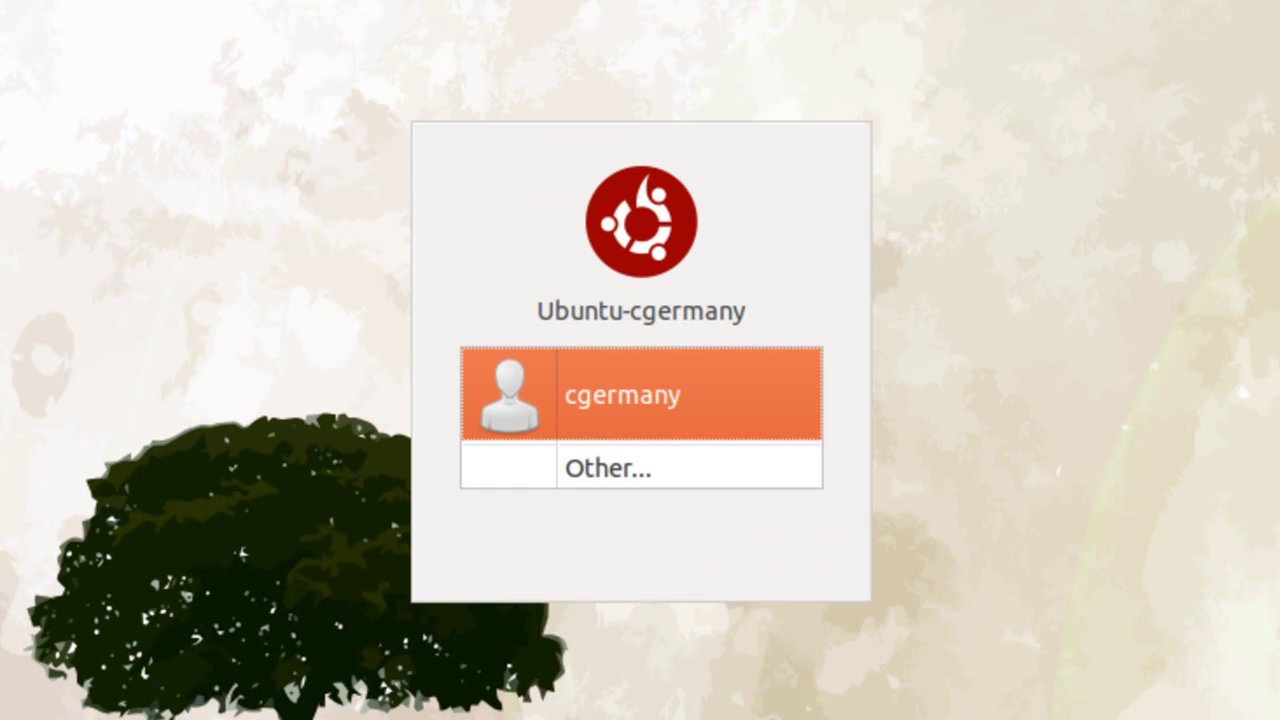
{"action": "left_click", "coordinate": [640, 385]}
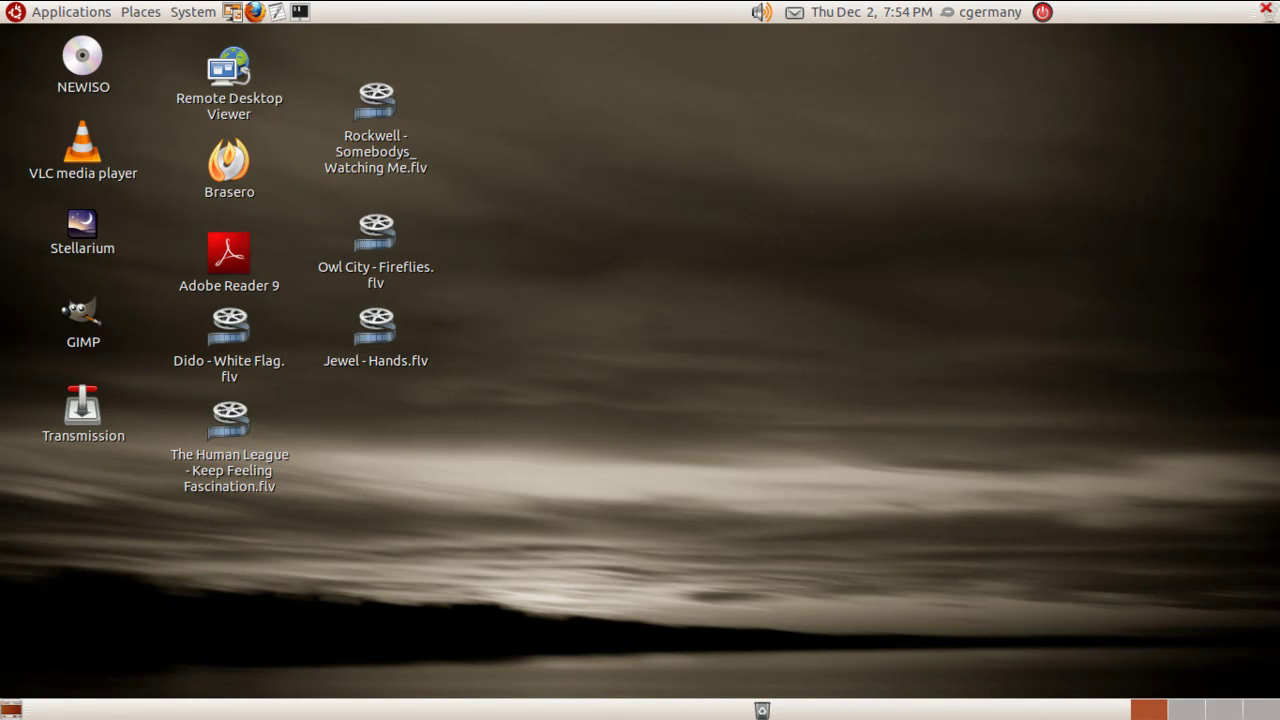
Open and close the Applications and Places menus with Alt+F1.
{"action": "key", "text": "alt+F1"}
{"action": "key", "text": "Right"}
{"action": "key", "text": "Escape"}
{"action": "key", "text": "alt+F1"}
{"action": "key", "text": "Escape"}
Select Owl City - Fireflies.flv on the desktop and play it in VLC.
{"action": "key", "text": "a"}
{"action": "key", "text": "Right"}
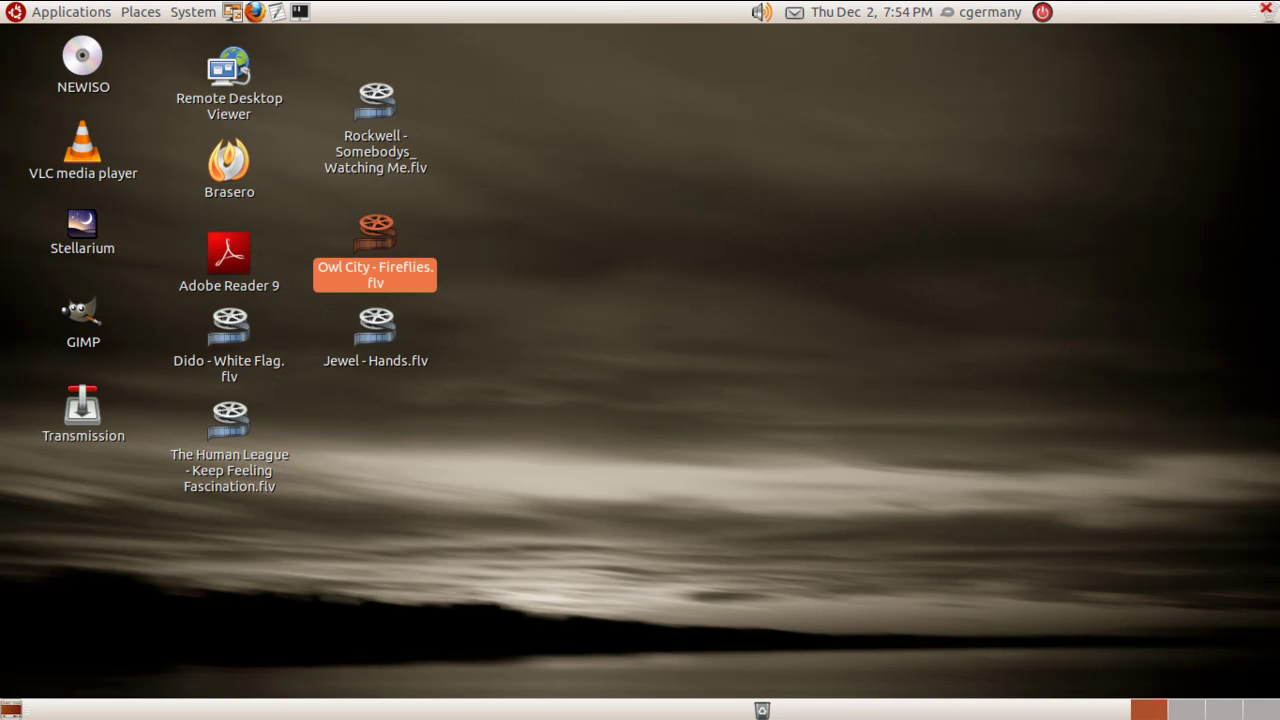
{"action": "key", "text": "Return"}
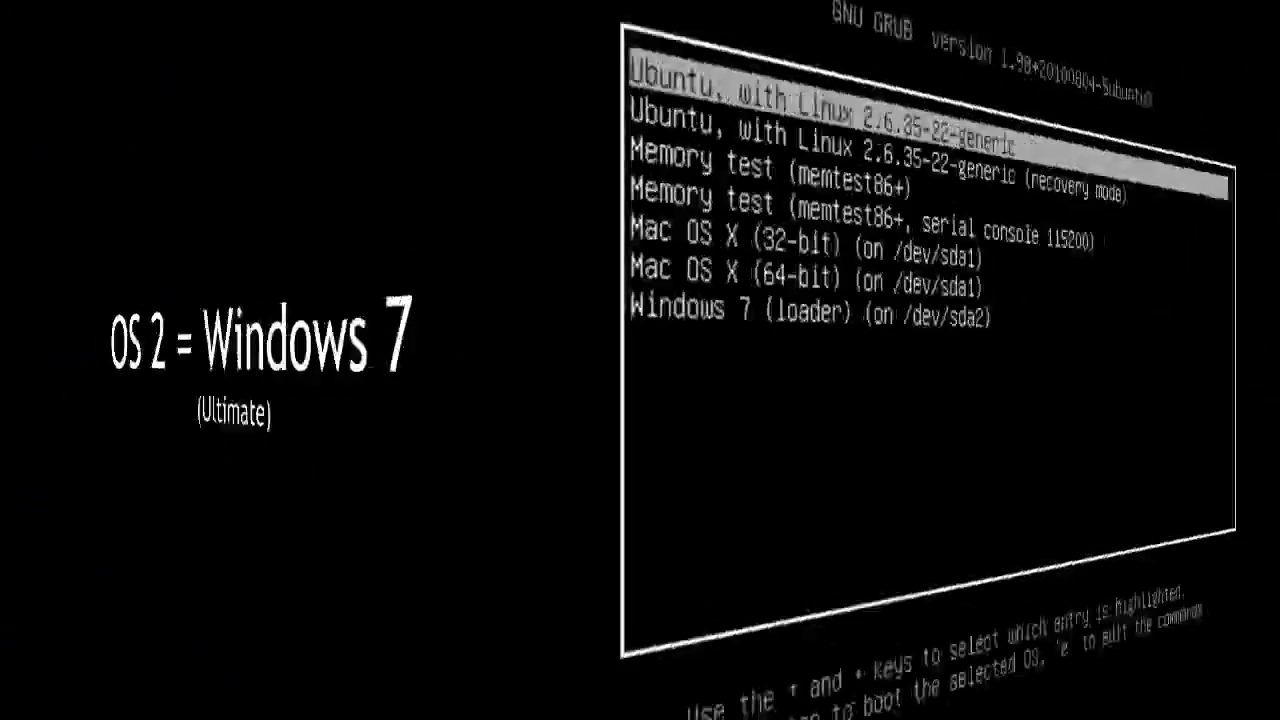
Boot 'Windows 7 (loader)', sign in with the account password, then show and hide the Start menu.
{"action": "key", "text": "Down"}
{"action": "key", "text": "Down"}
{"action": "key", "text": "Down"}
{"action": "key", "text": "Down"}
{"action": "key", "text": "Down"}
{"action": "key", "text": "Down"}
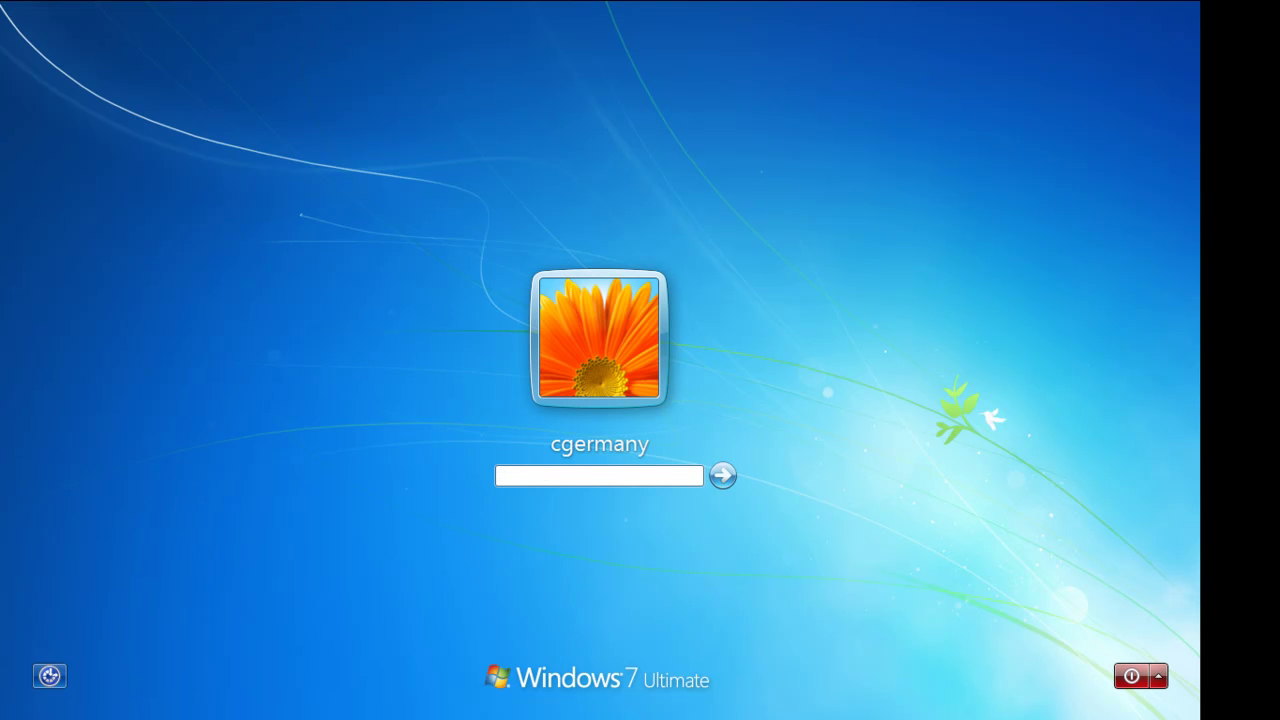
{"action": "type", "text": "•••••••"}
{"action": "key", "text": "Return"}
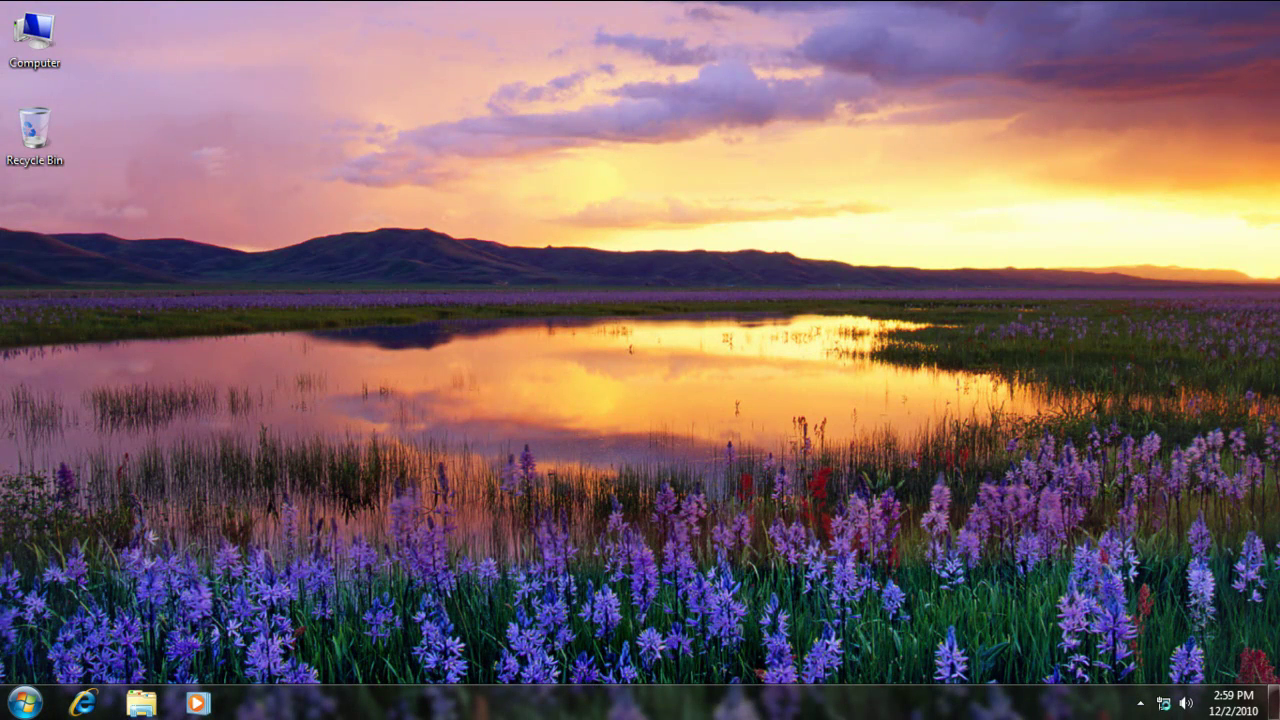
{"action": "key", "text": "super"}
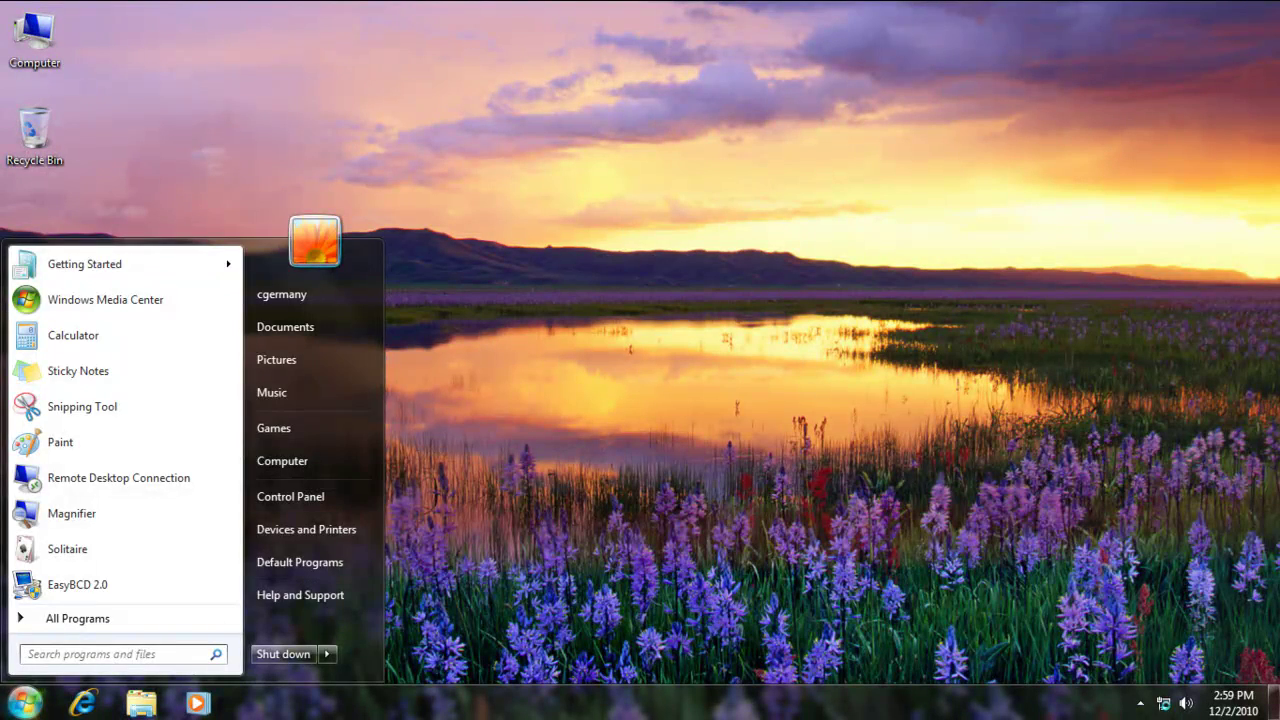
{"action": "key", "text": "super"}
{"action": "key", "text": "super"}
{"action": "key", "text": "super"}
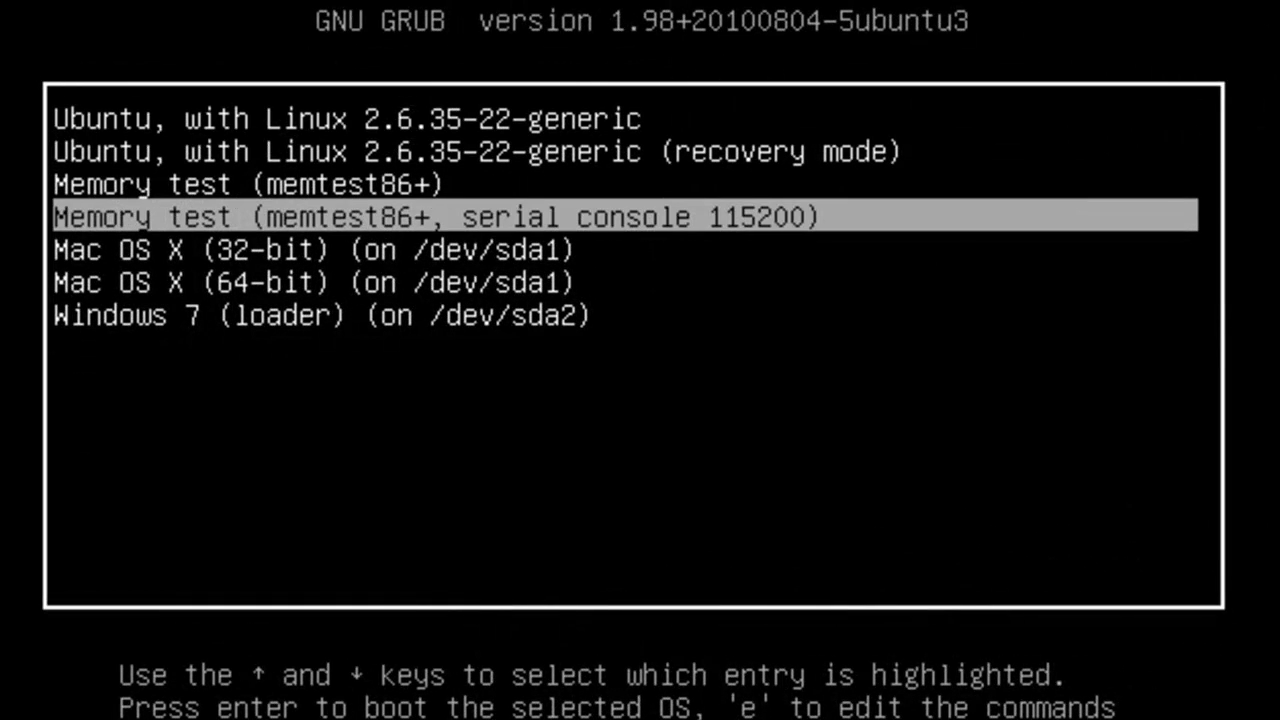
{"action": "key", "text": "Down"}
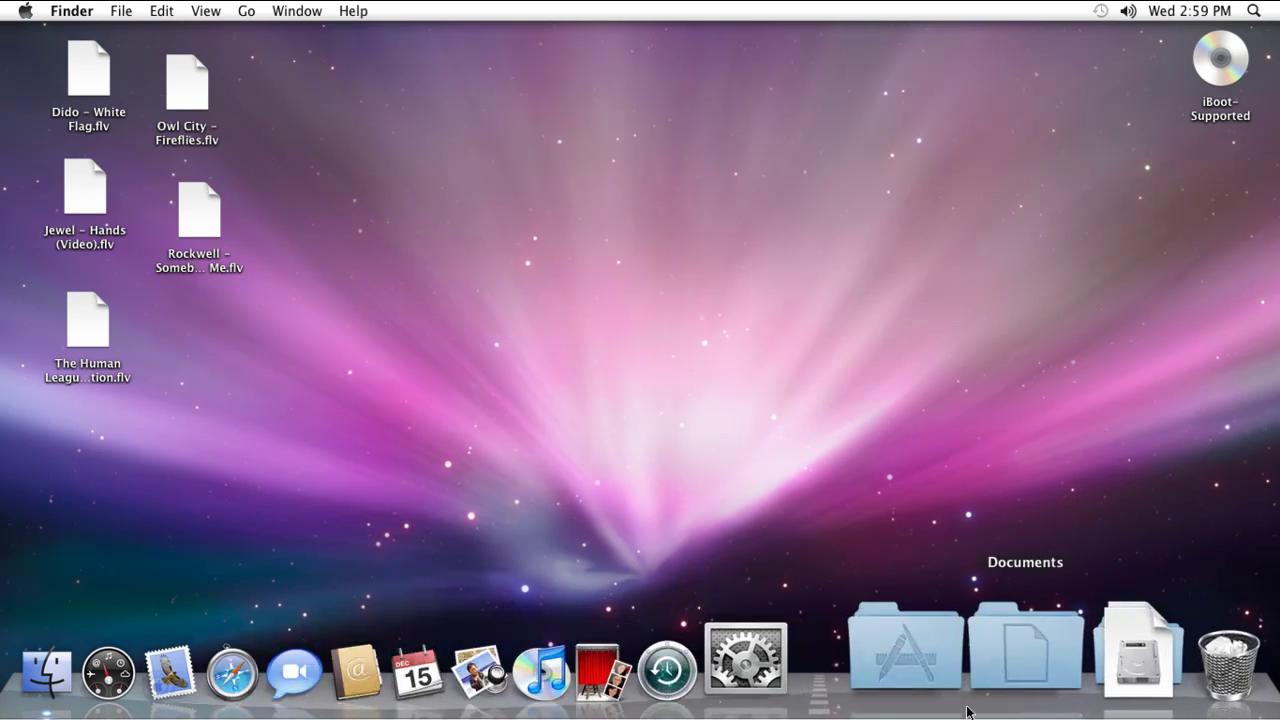
Launch Safari from the Dock and open the 'Owl City – Fireflies' YouTube bookmark.
{"action": "left_click", "coordinate": [351, 657]}
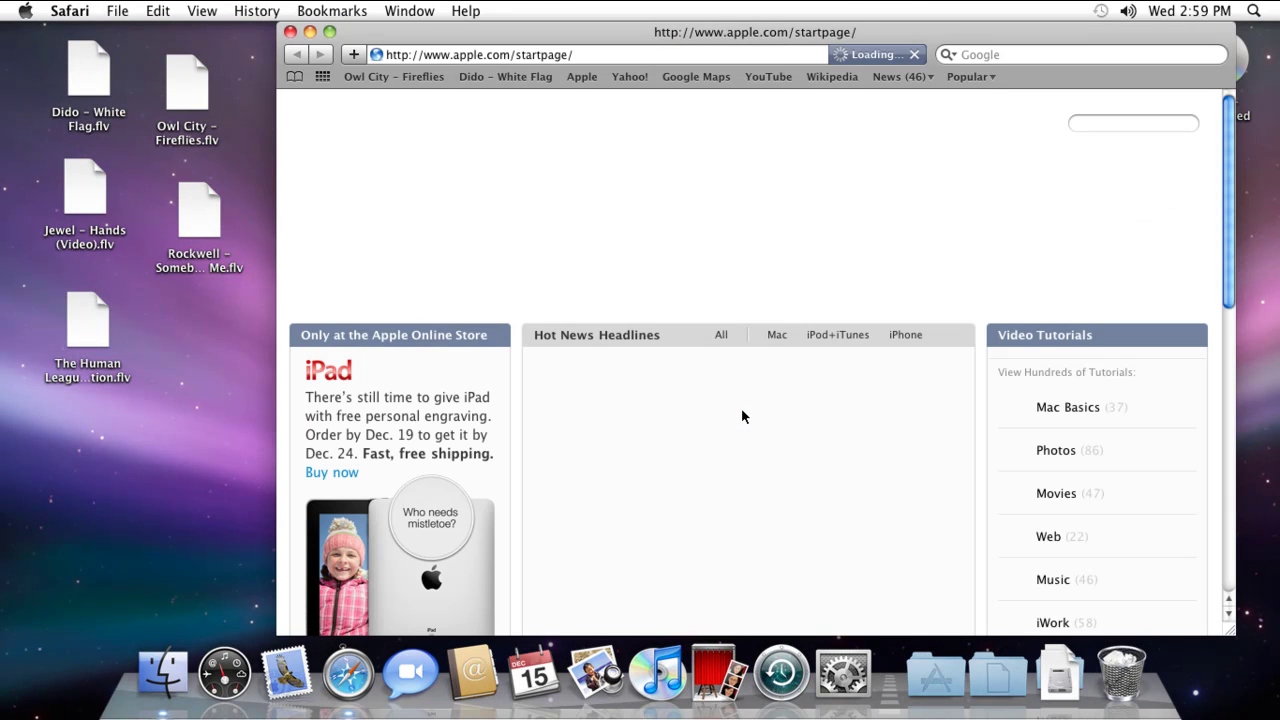
{"action": "left_click", "coordinate": [385, 76]}
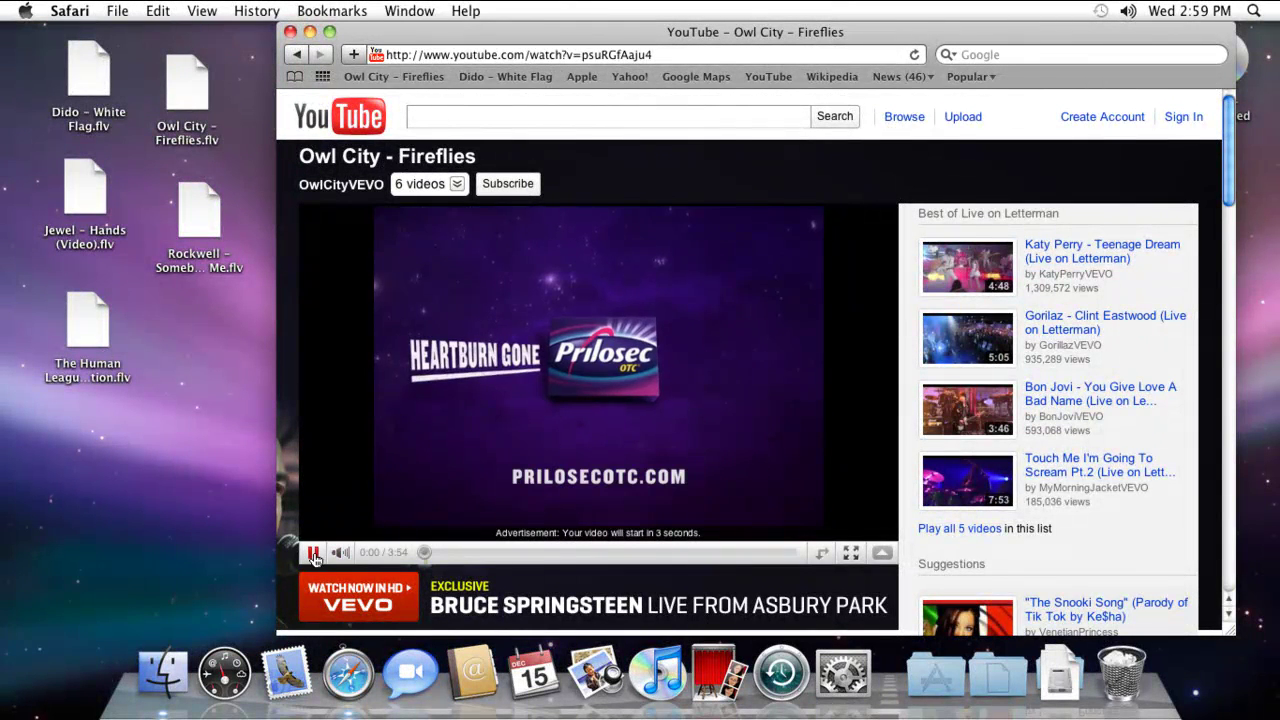
Play The Human League video in Elmedia Player in its own window, then close the player.
{"action": "double_click", "coordinate": [87, 330]}
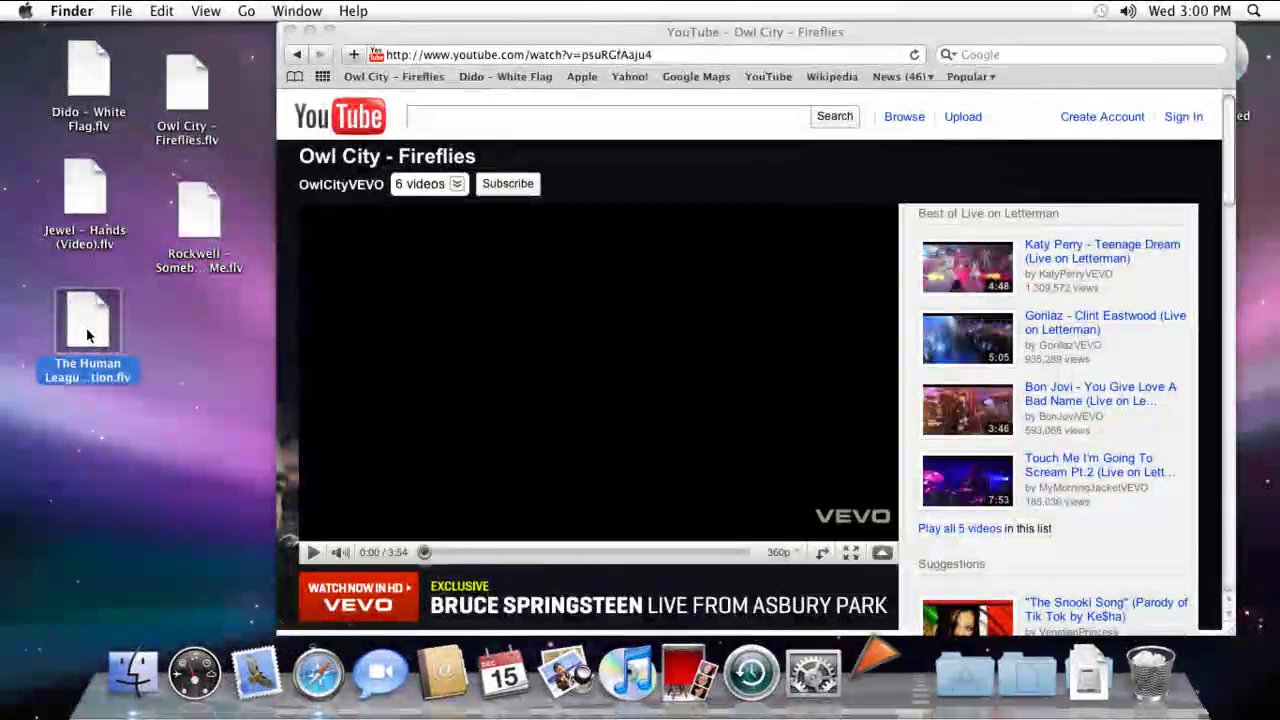
{"action": "left_click", "coordinate": [290, 31]}
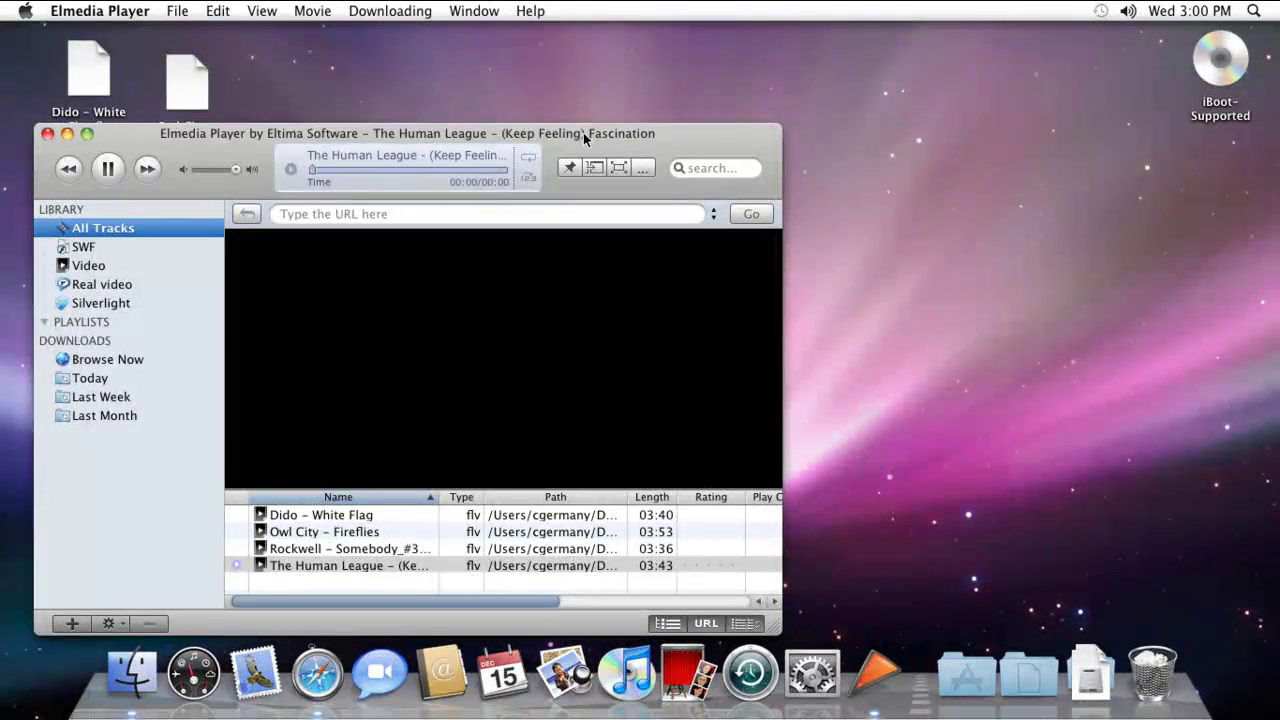
{"action": "left_click_drag", "start_coordinate": [583, 132], "coordinate": [711, 72]}
{"action": "right_click", "coordinate": [685, 289]}
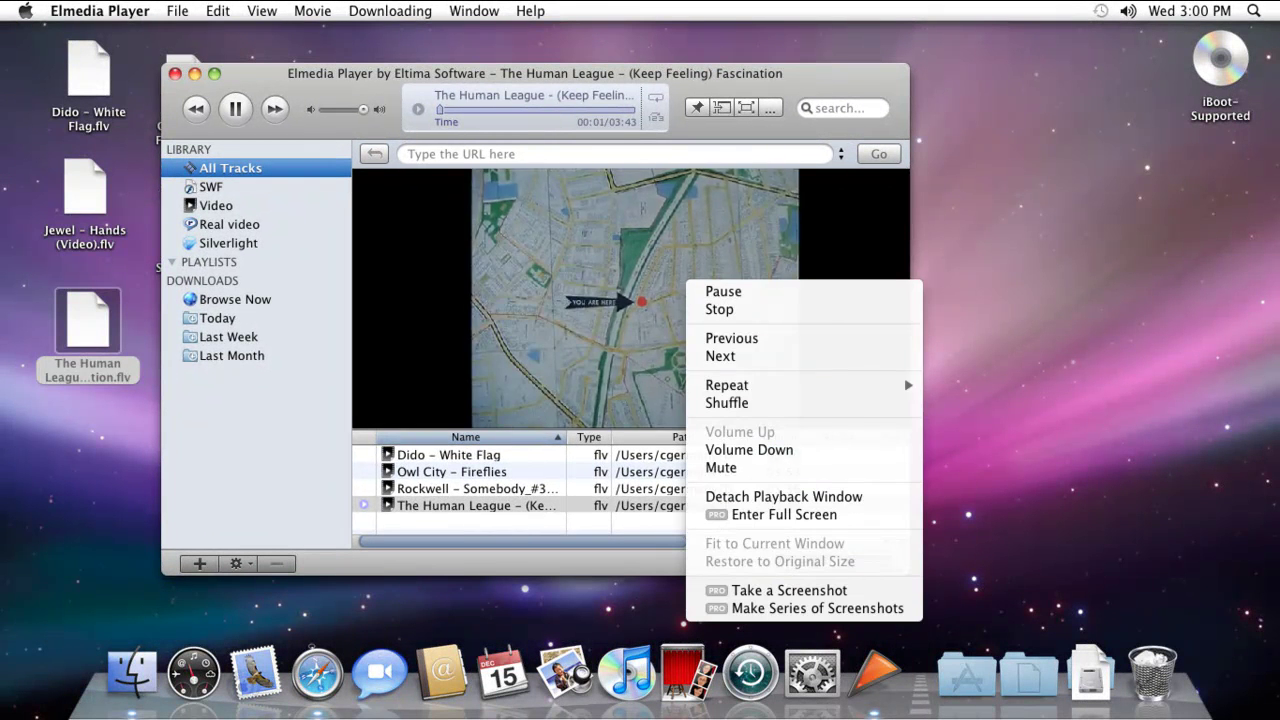
{"action": "left_click", "coordinate": [790, 496]}
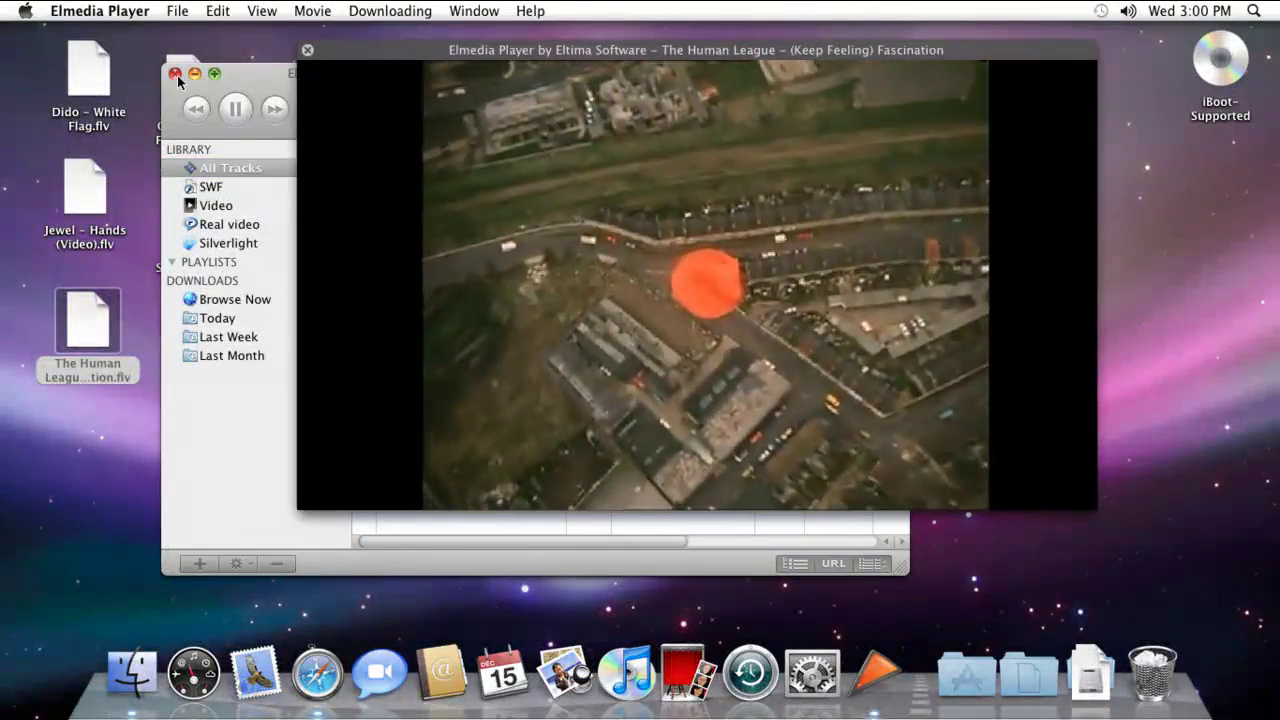
{"action": "left_click", "coordinate": [194, 74]}
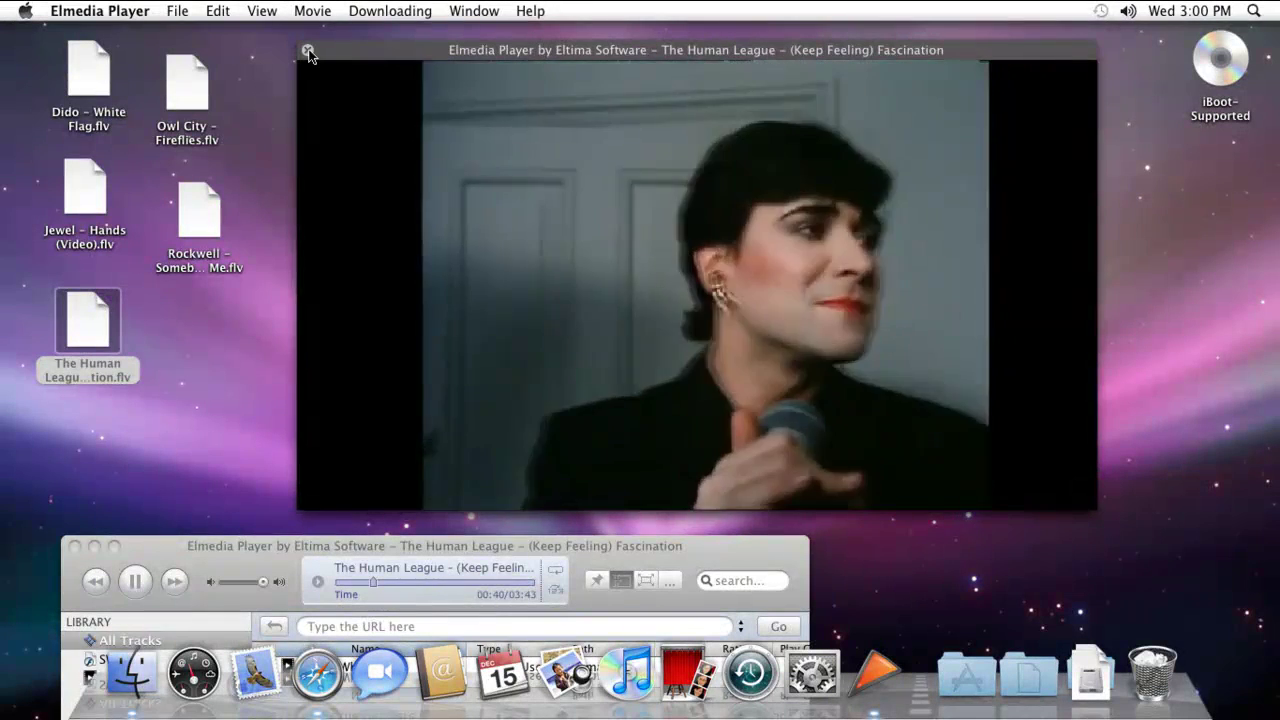
{"action": "left_click", "coordinate": [307, 49]}
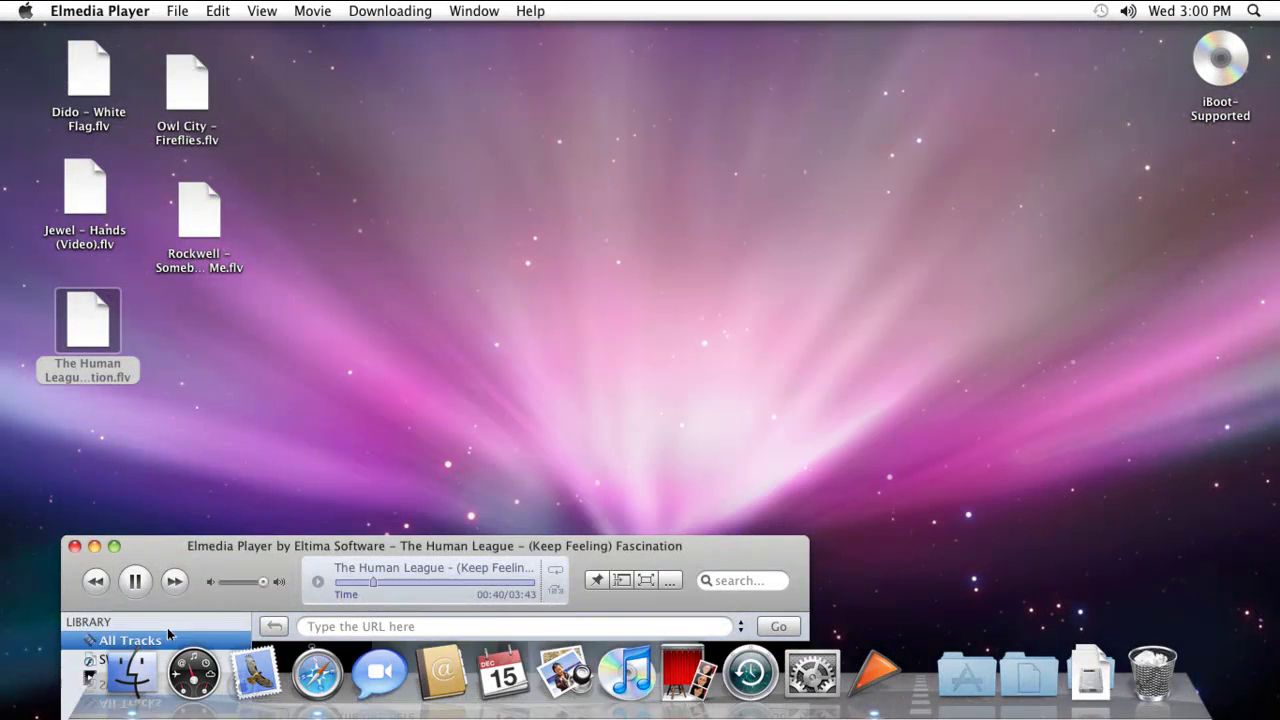
{"action": "left_click", "coordinate": [74, 547]}
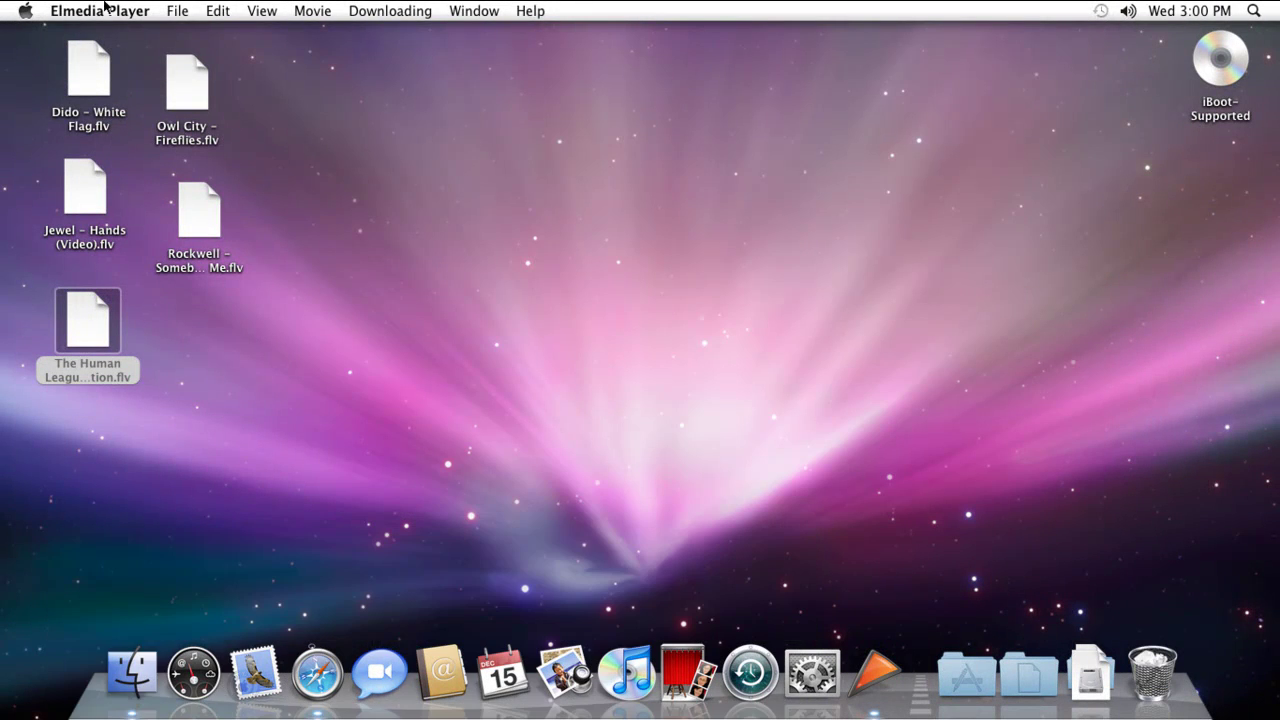
Shut down Mac OS X from the Apple menu and confirm.
{"action": "left_click", "coordinate": [25, 11]}
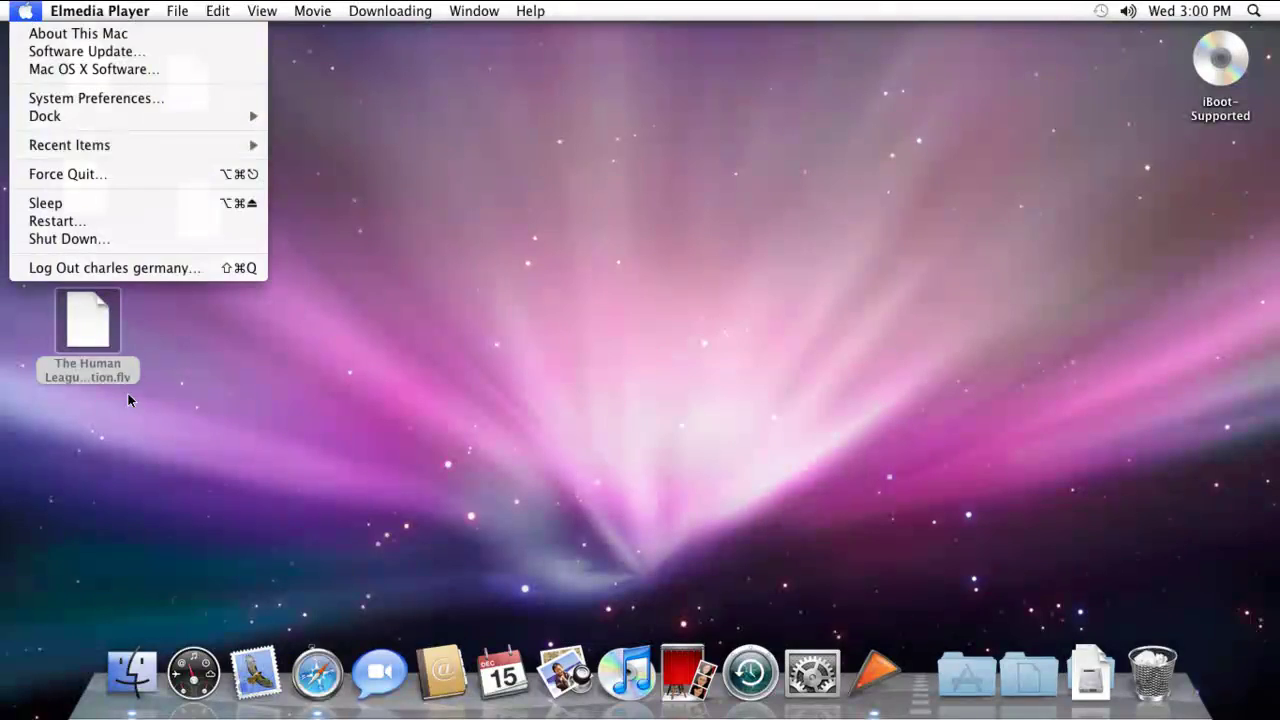
{"action": "left_click", "coordinate": [73, 239]}
{"action": "left_click", "coordinate": [775, 264]}
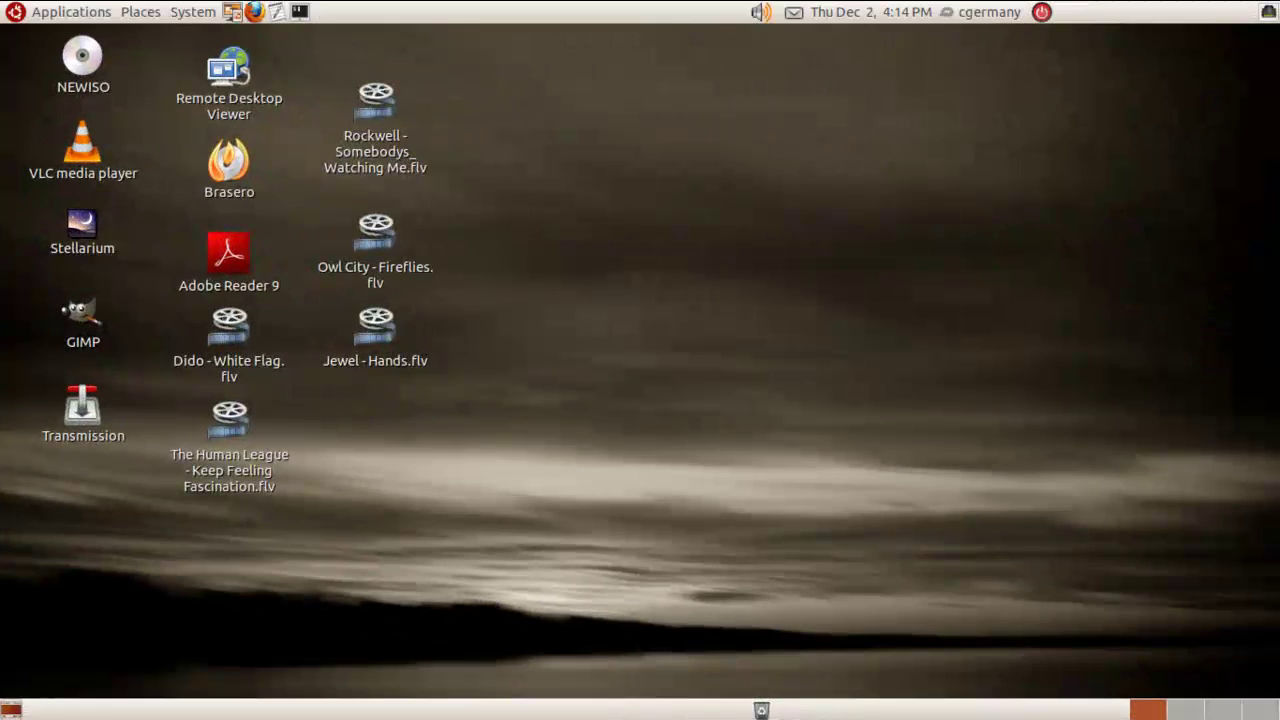
Launch GNOME Terminal from the top panel and zoom its text in three times via View.
{"action": "left_click", "coordinate": [299, 11]}
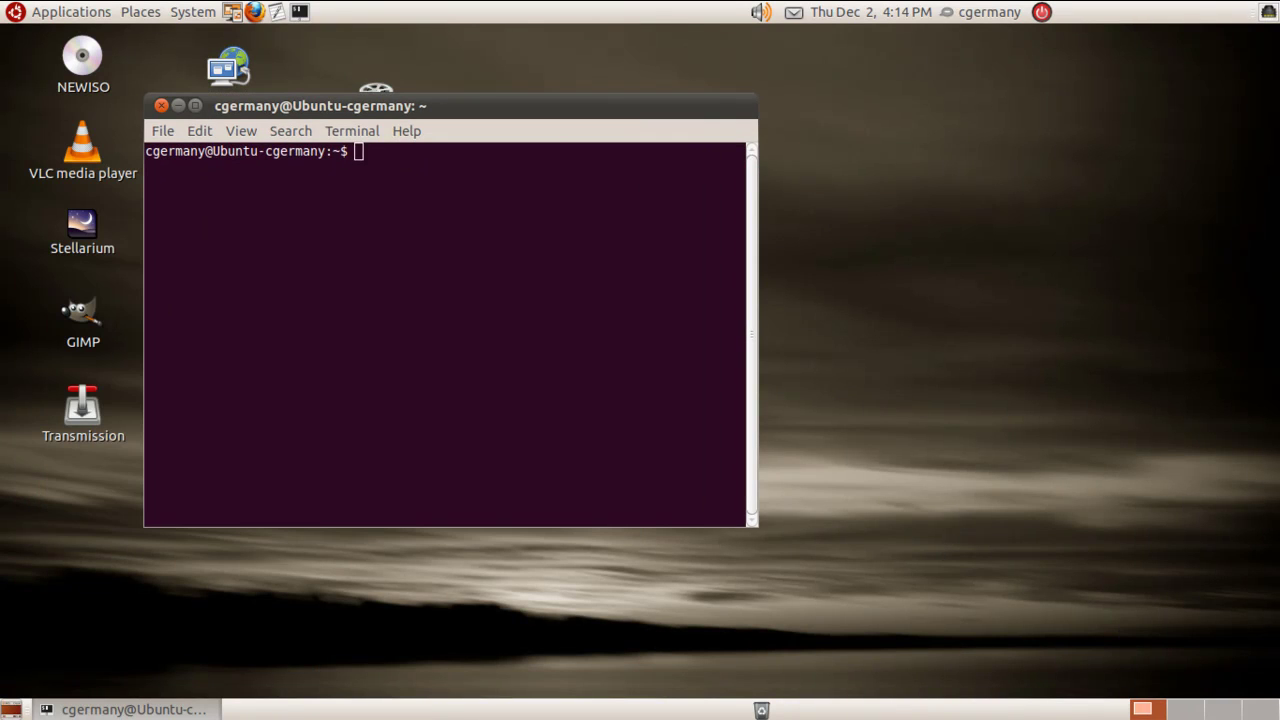
{"action": "key", "text": "alt+v"}
{"action": "key", "text": "Up"}
{"action": "key", "text": "Up"}
{"action": "key", "text": "Up"}
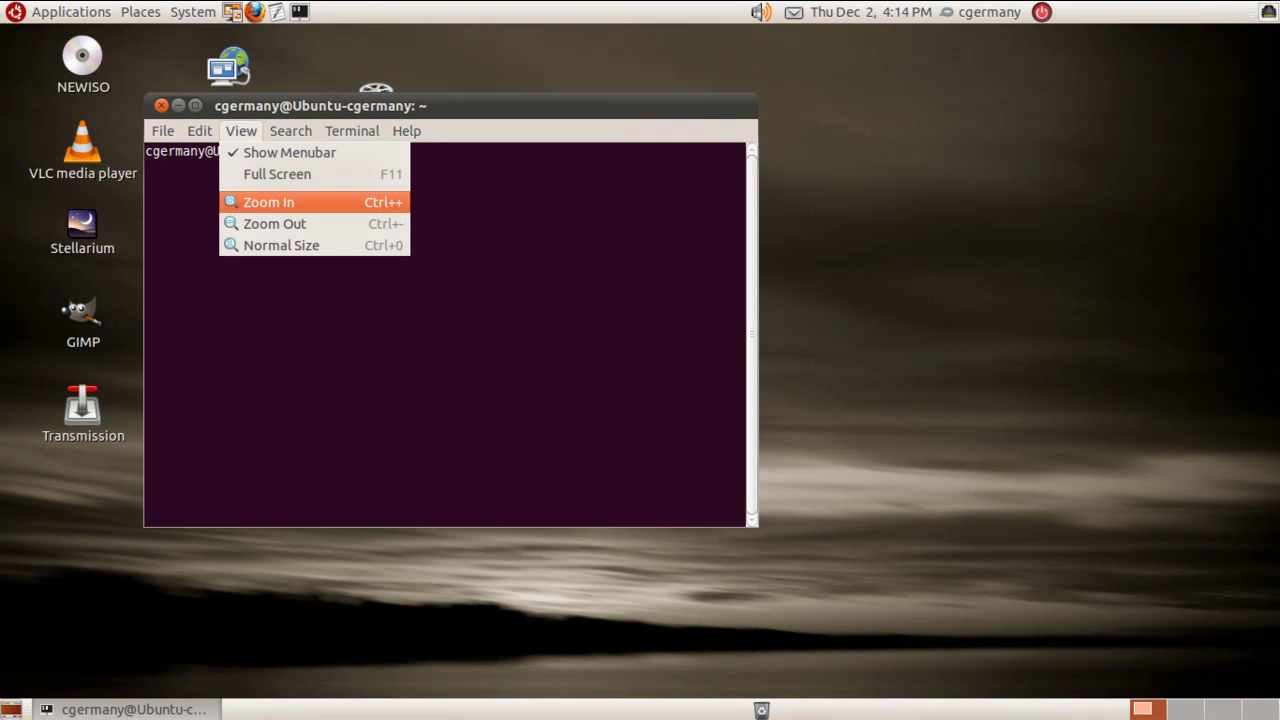
{"action": "key", "text": "Return"}
{"action": "key", "text": "alt+v"}
{"action": "key", "text": "Up"}
{"action": "key", "text": "Up"}
{"action": "key", "text": "Up"}
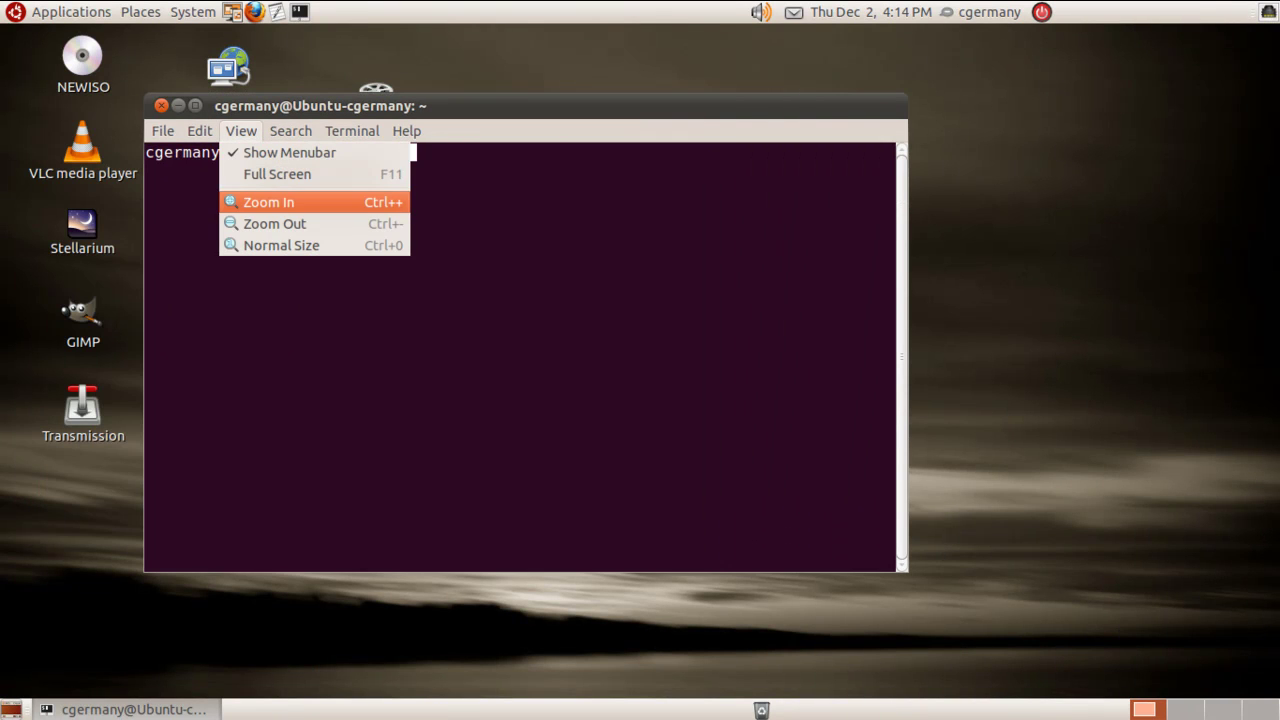
{"action": "key", "text": "Return"}
{"action": "key", "text": "alt+v"}
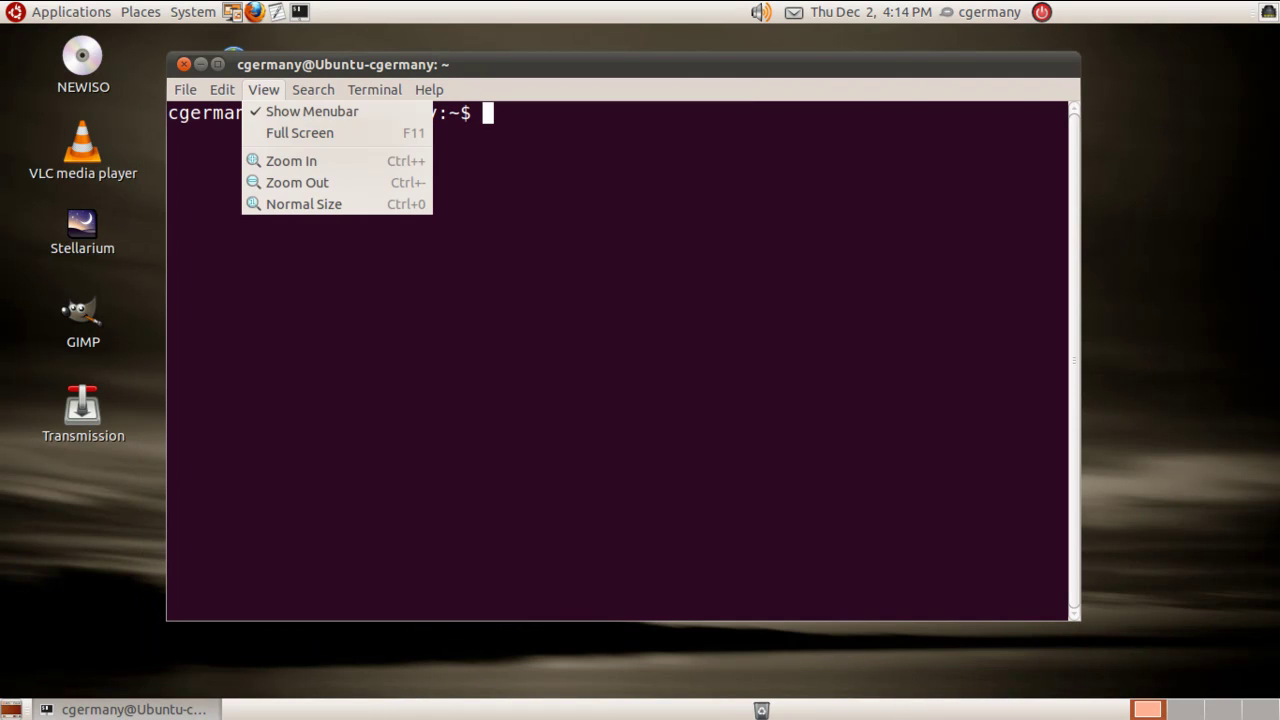
{"action": "key", "text": "Up"}
{"action": "key", "text": "Up"}
{"action": "key", "text": "Up"}
{"action": "key", "text": "Return"}
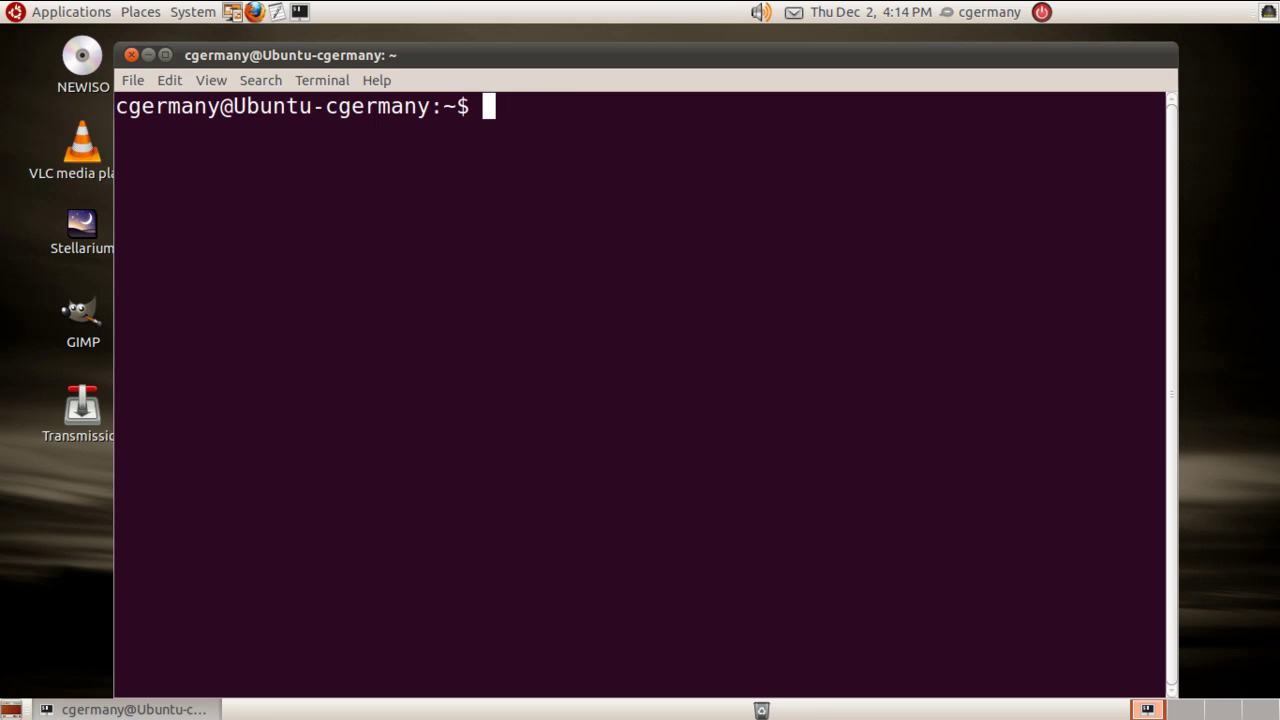
Change into /boot/grub and list its .mod and .lst files with ls.
{"action": "type", "text": "cd .."}
{"action": "key", "text": "Return"}
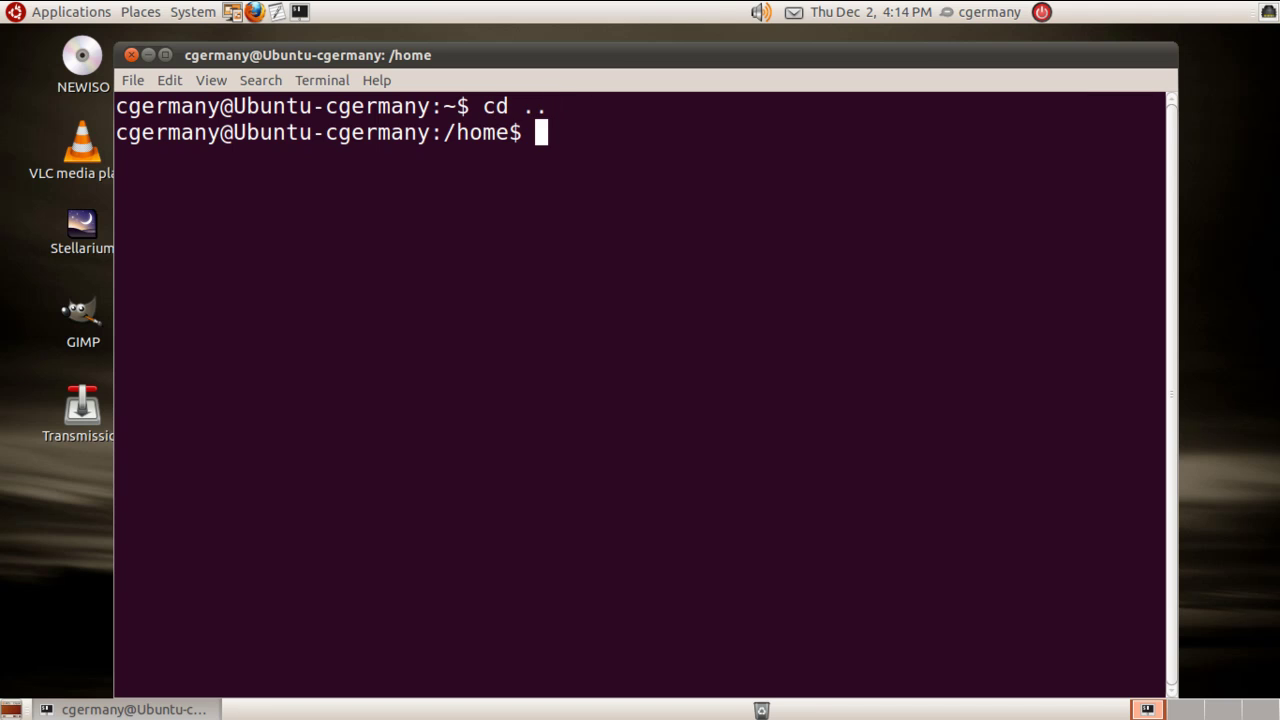
{"action": "type", "text": "cd .."}
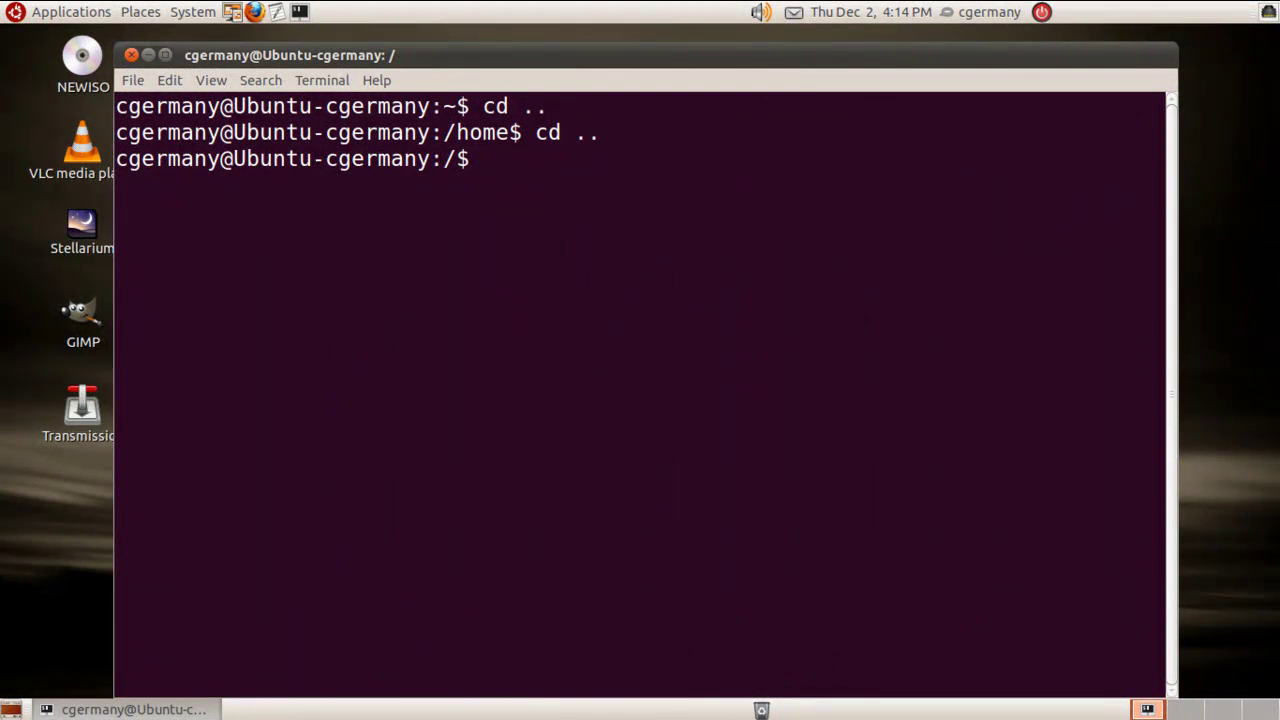
{"action": "type", "text": "cd /boot/"}
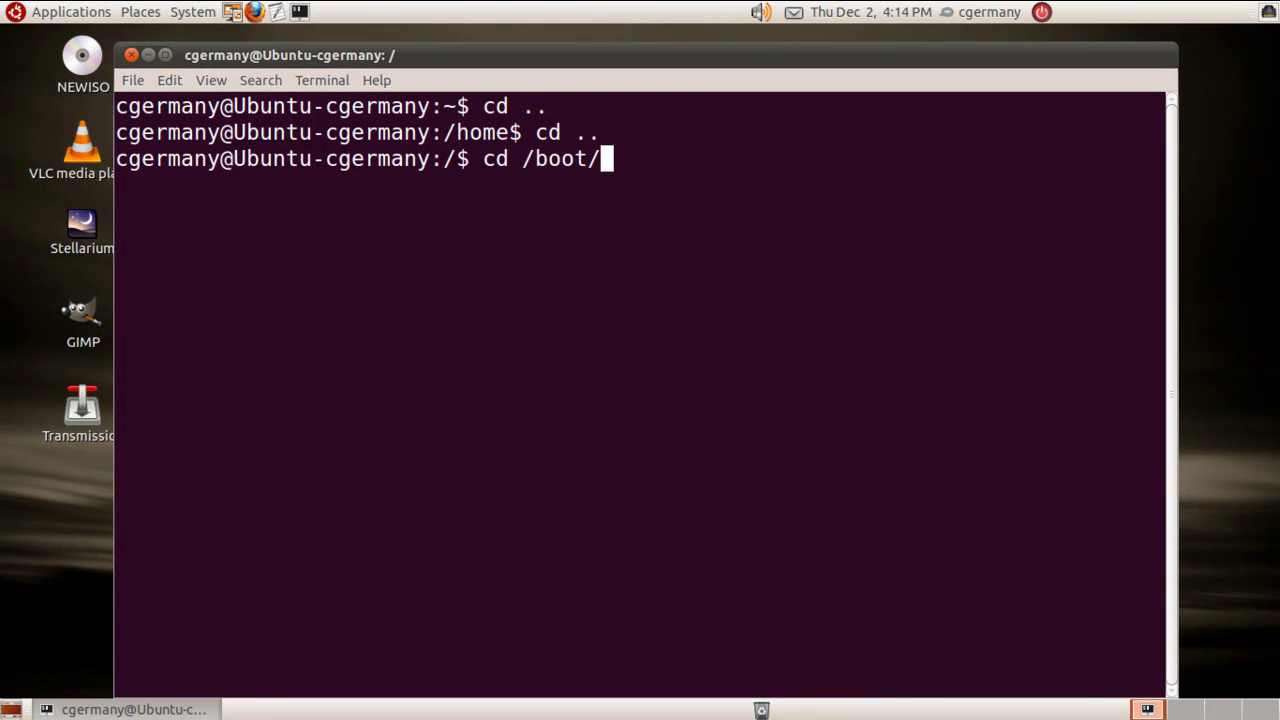
{"action": "type", "text": "grub"}
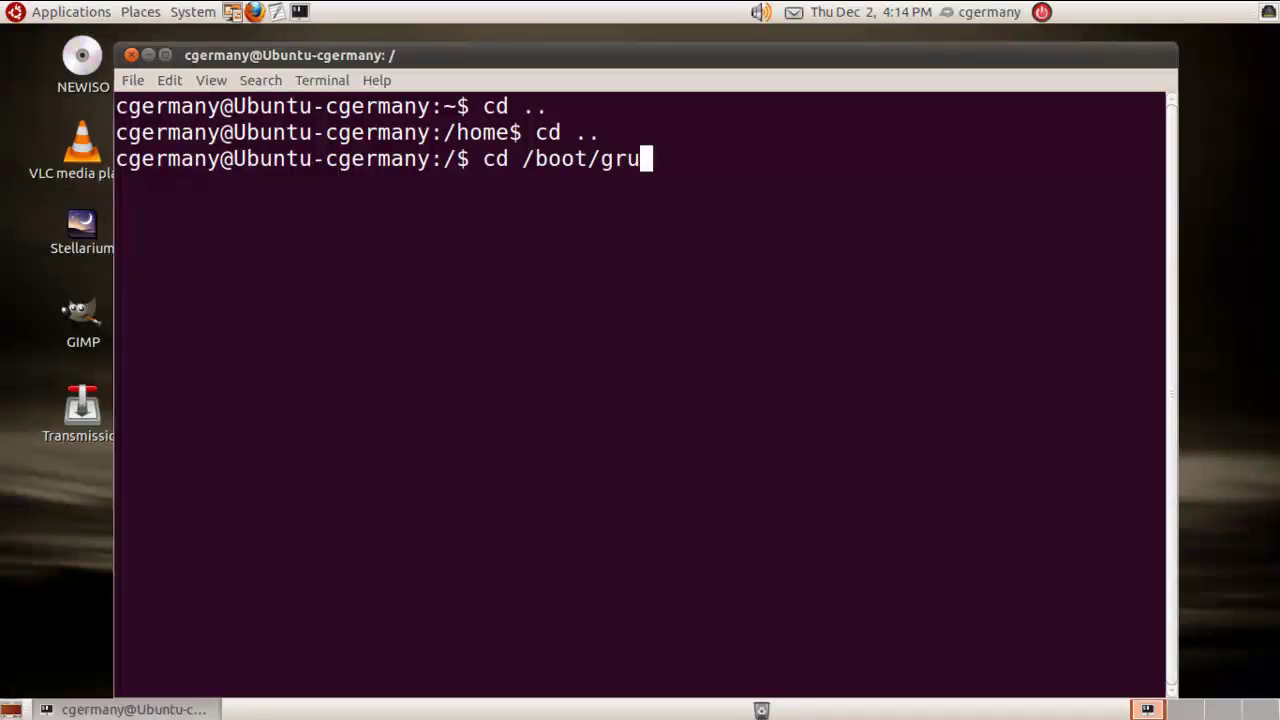
{"action": "key", "text": "Return"}
{"action": "type", "text": "ls"}
{"action": "key", "text": "Return"}
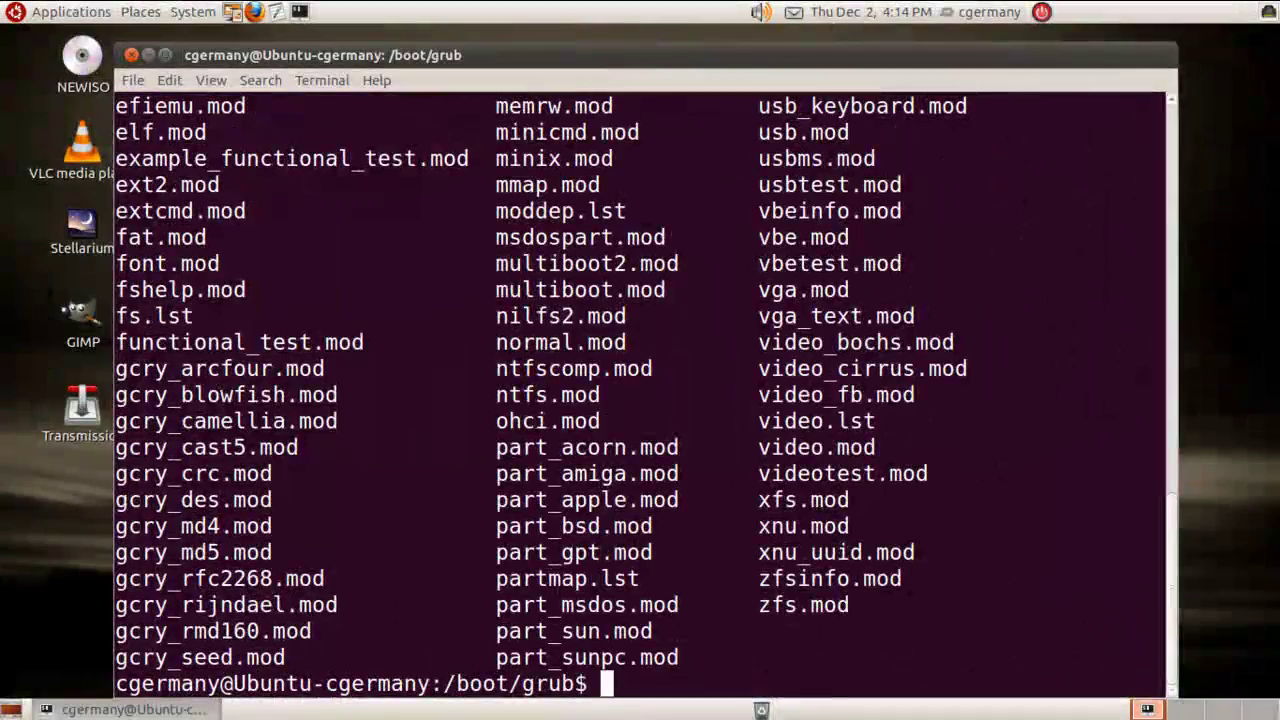
Print grub.cfg with cat and scroll through its Mac OS X, memtest86+ and Windows 7 entries.
{"action": "type", "text": "cat"}
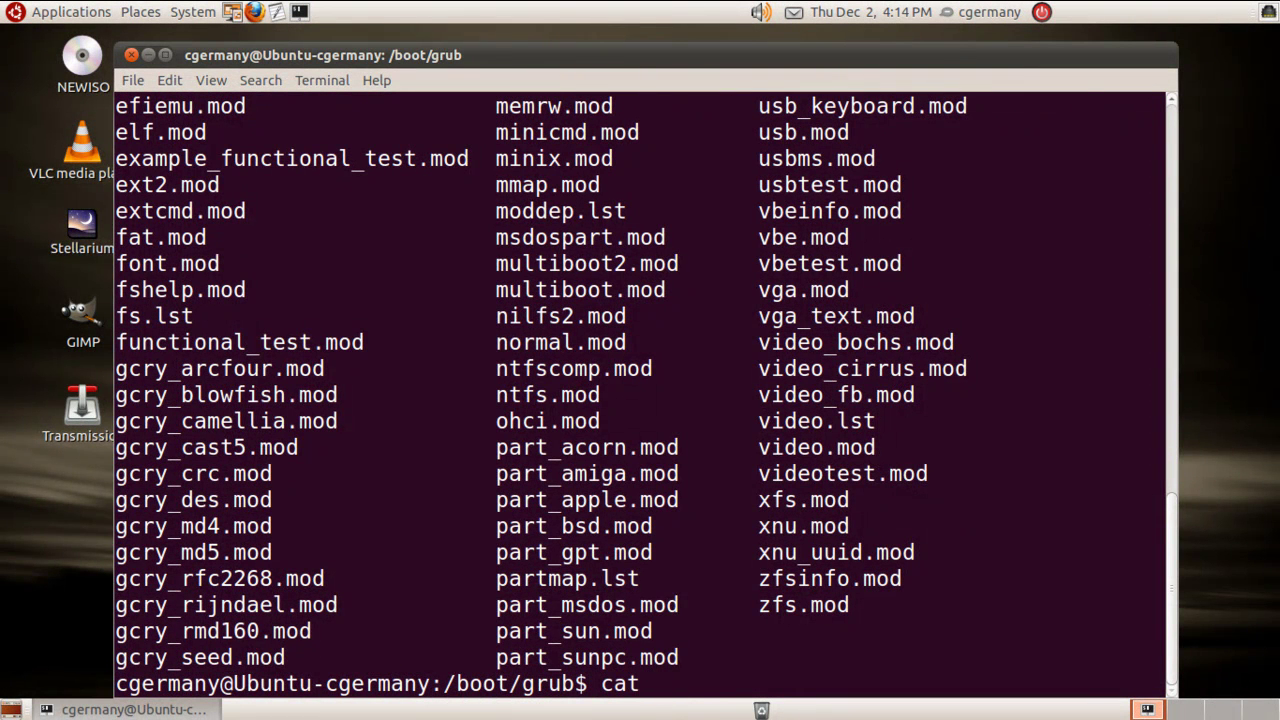
{"action": "type", "text": " grub."}
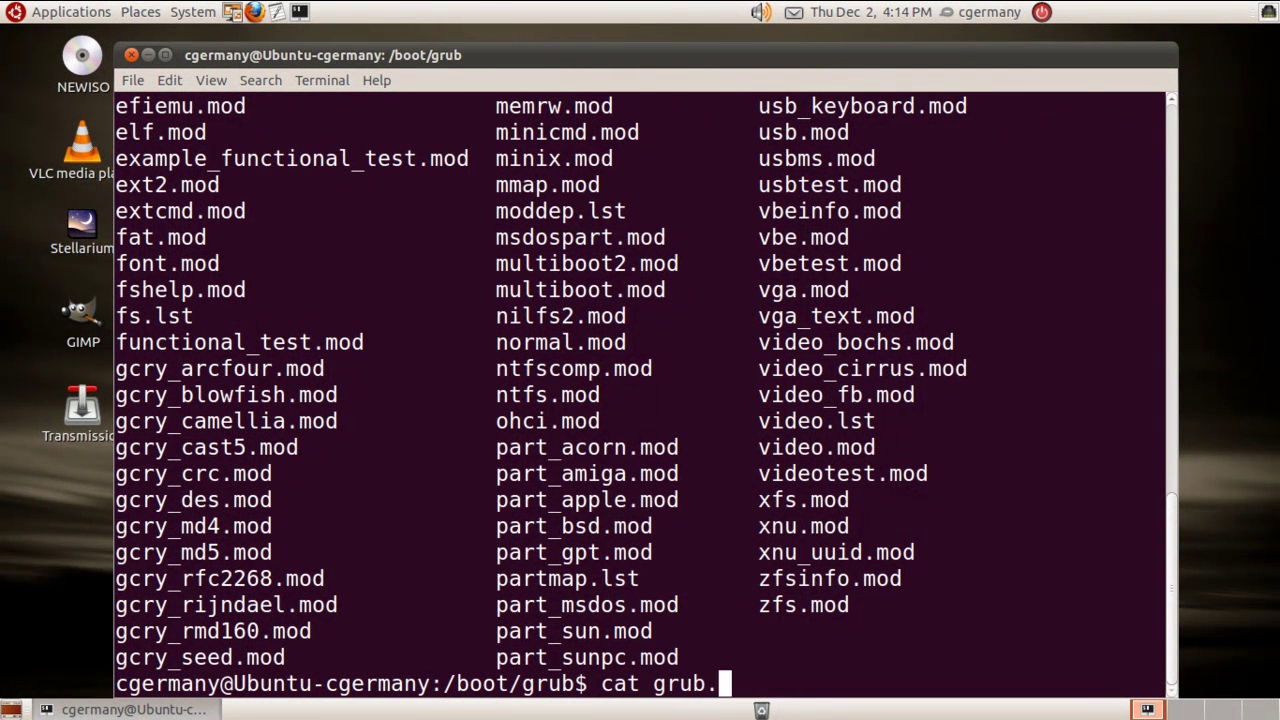
{"action": "type", "text": "cfg"}
{"action": "key", "text": "Return"}
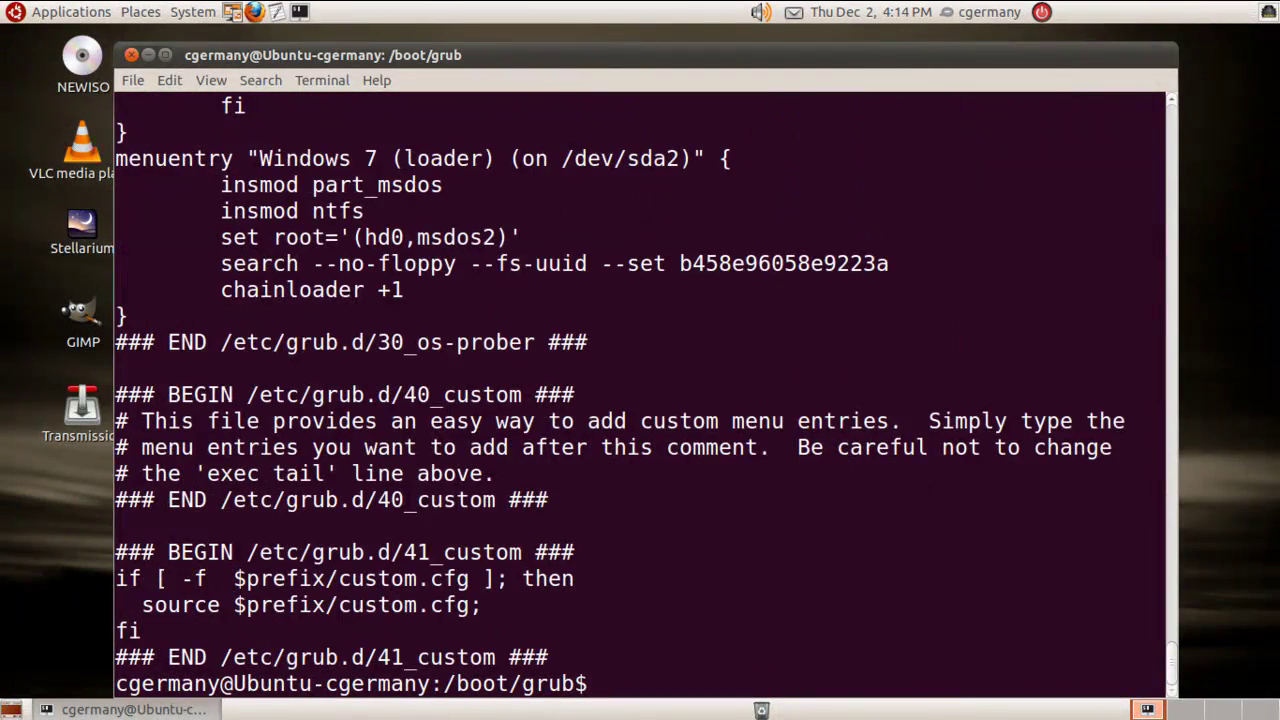
{"action": "scroll", "coordinate": [640, 390], "scroll_direction": "up", "scroll_amount": 15}
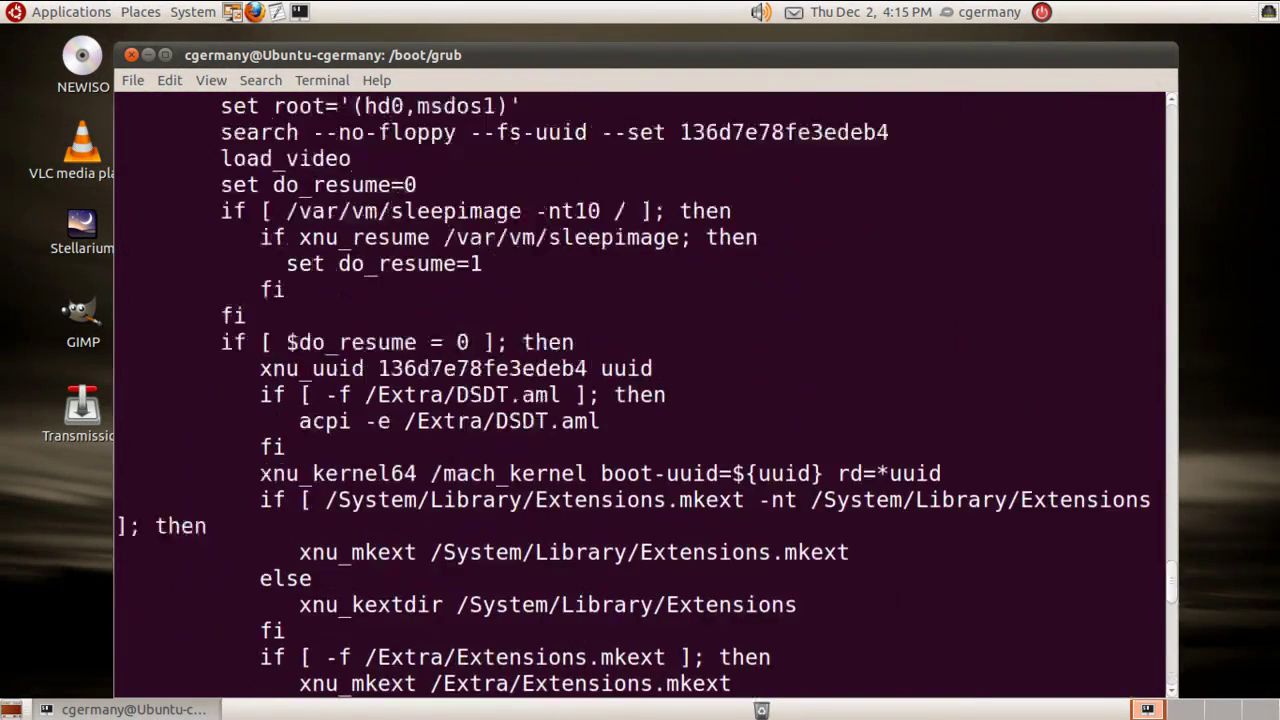
{"action": "scroll", "coordinate": [640, 390], "scroll_direction": "up", "scroll_amount": 9}
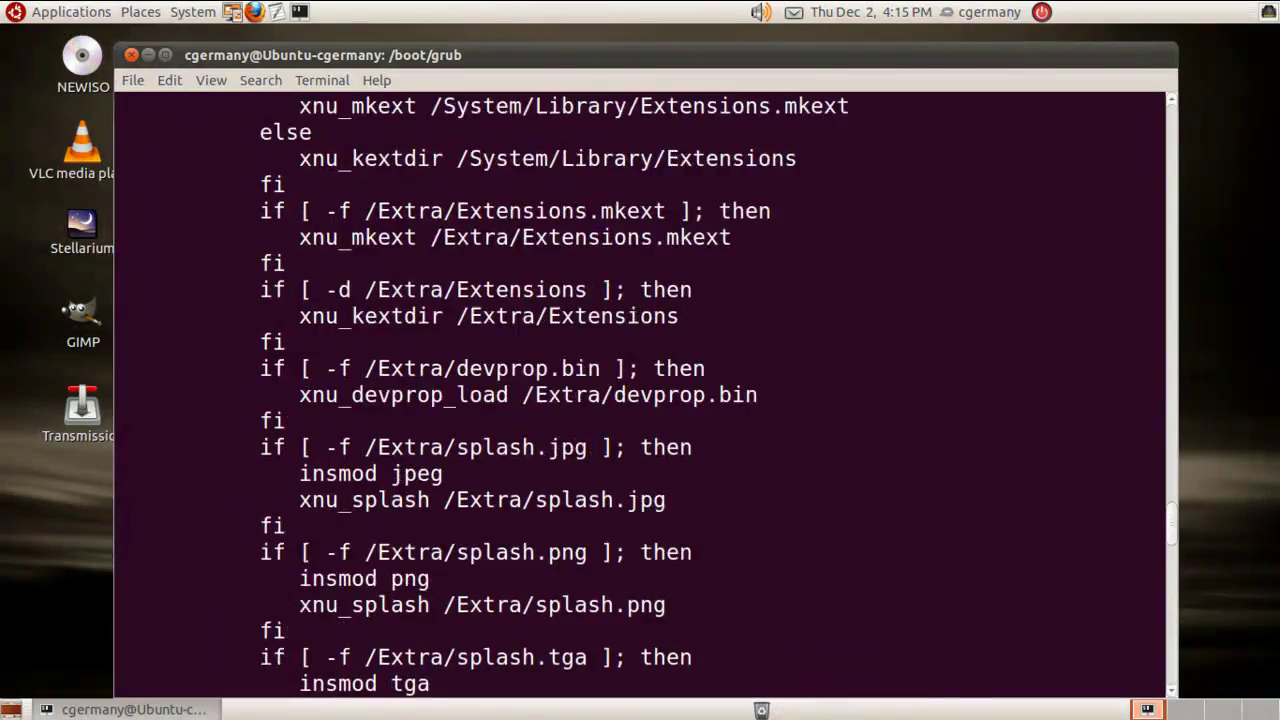
{"action": "scroll", "coordinate": [640, 390], "scroll_direction": "up", "scroll_amount": 7}
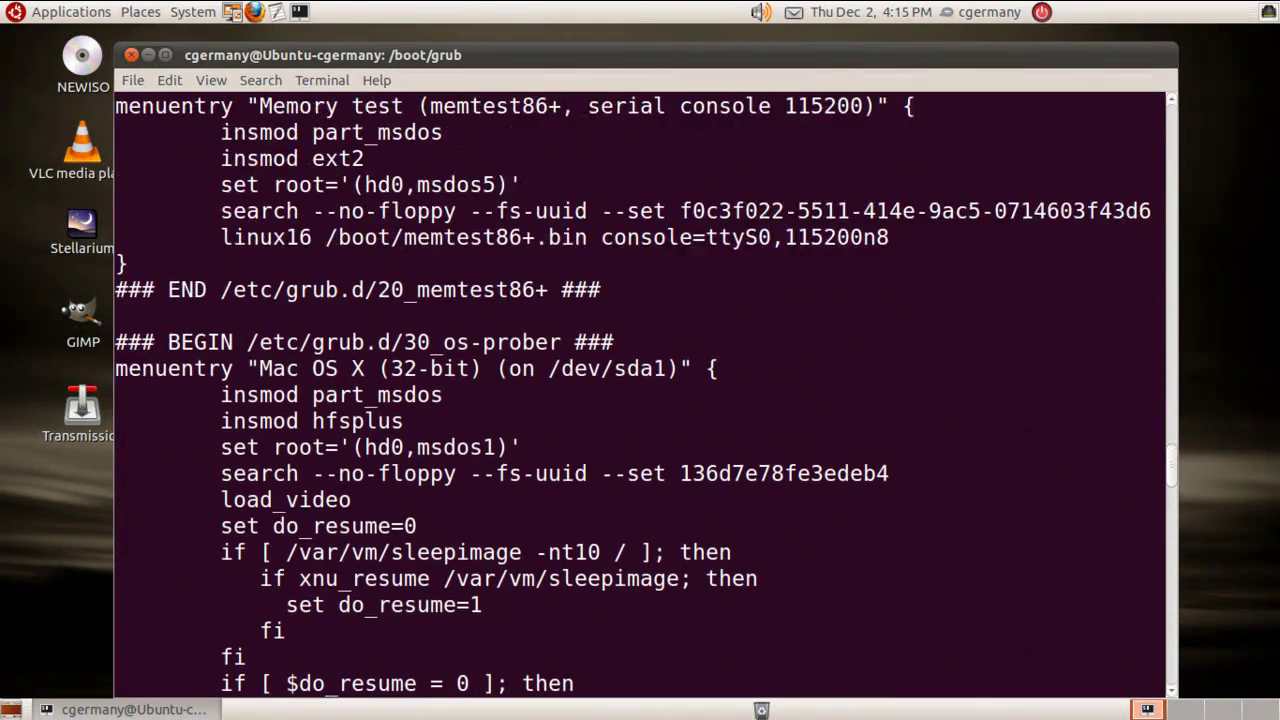
{"action": "scroll", "coordinate": [640, 390], "scroll_direction": "down", "scroll_amount": 16}
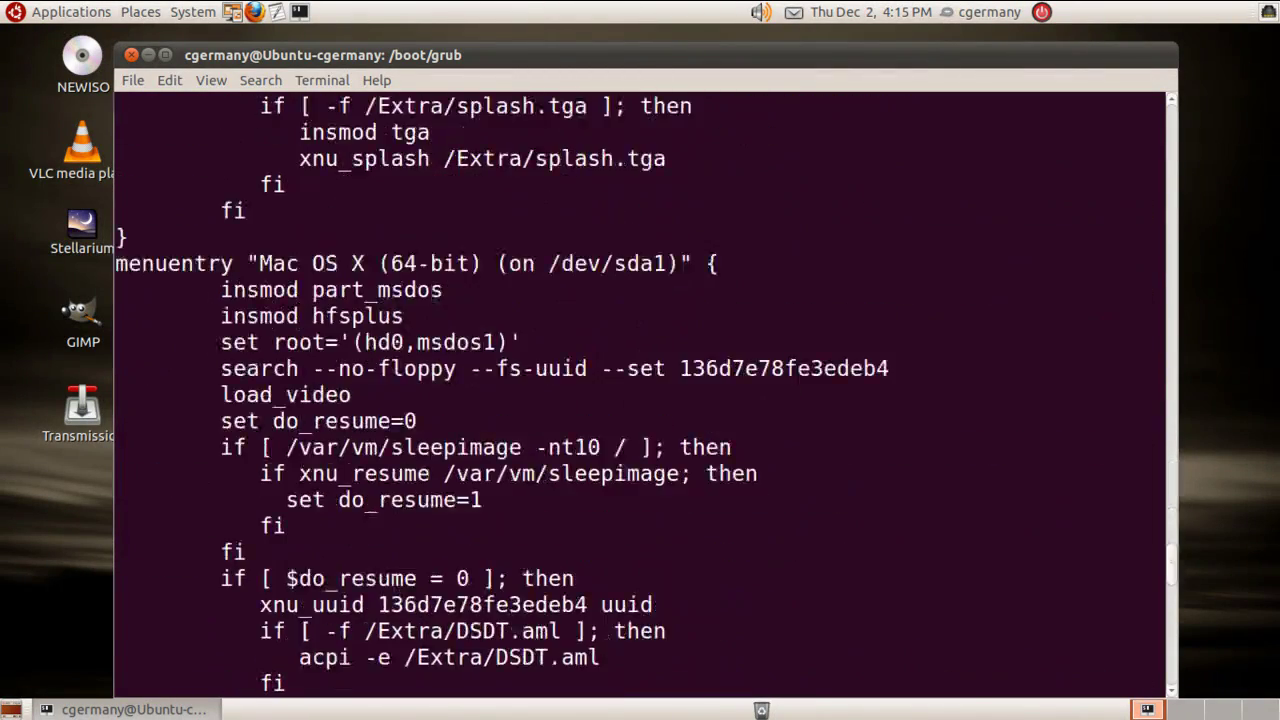
{"action": "scroll", "coordinate": [640, 390], "scroll_direction": "down", "scroll_amount": 15}
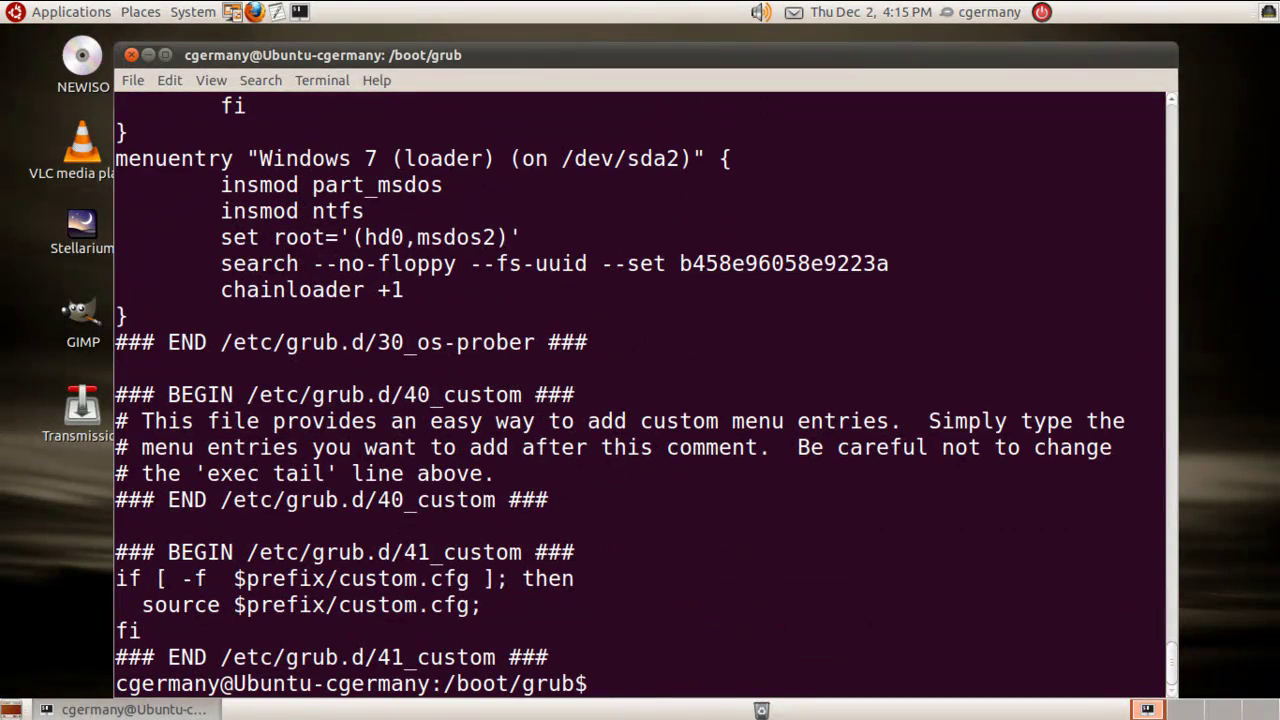
Go up to root, change into /etc/default and list its files, including grub.
{"action": "type", "text": "cd .."}
{"action": "key", "text": "Return"}
{"action": "type", "text": "cd .."}
{"action": "key", "text": "Return"}
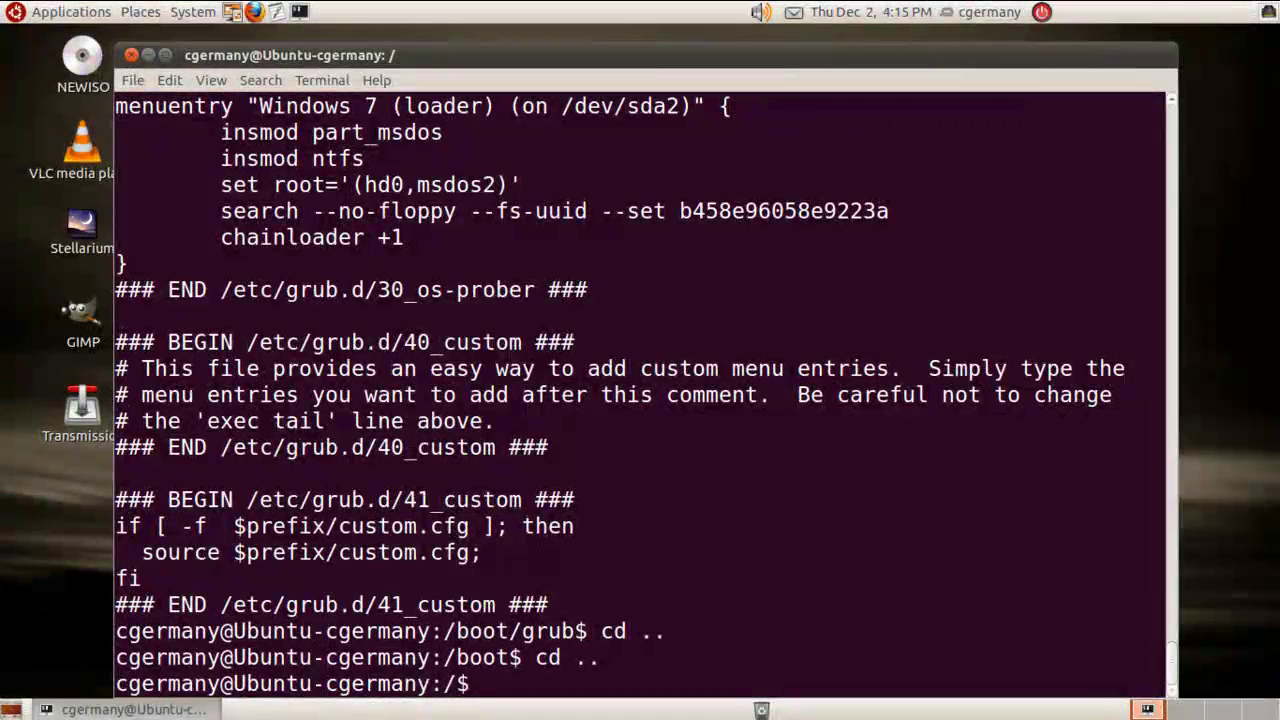
{"action": "type", "text": "cd "}
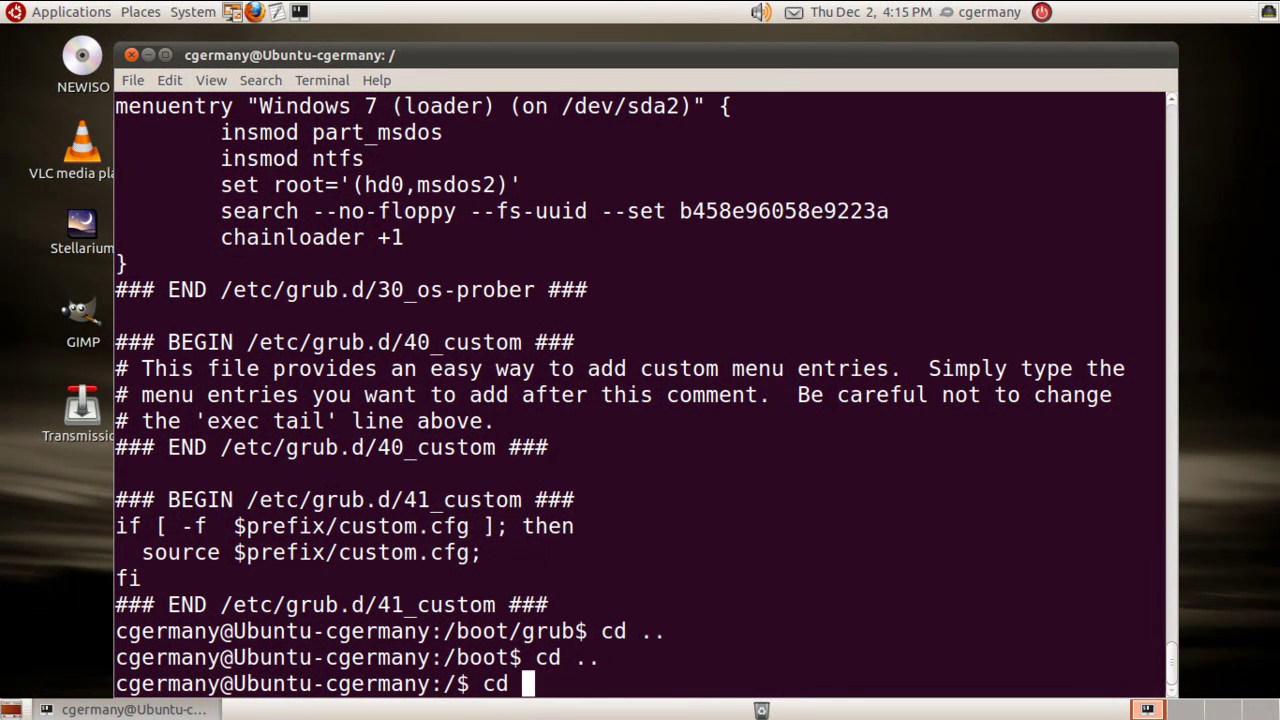
{"action": "type", "text": "/etc/default"}
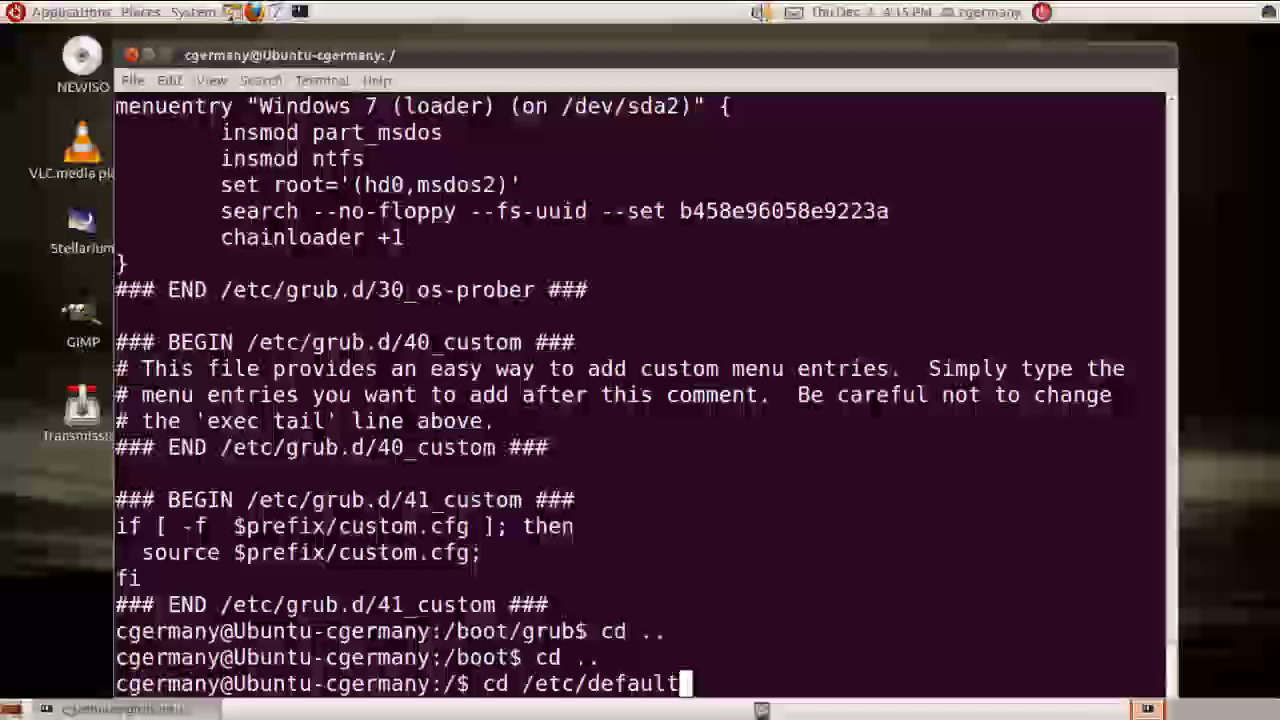
{"action": "key", "text": "Return"}
{"action": "type", "text": "ls"}
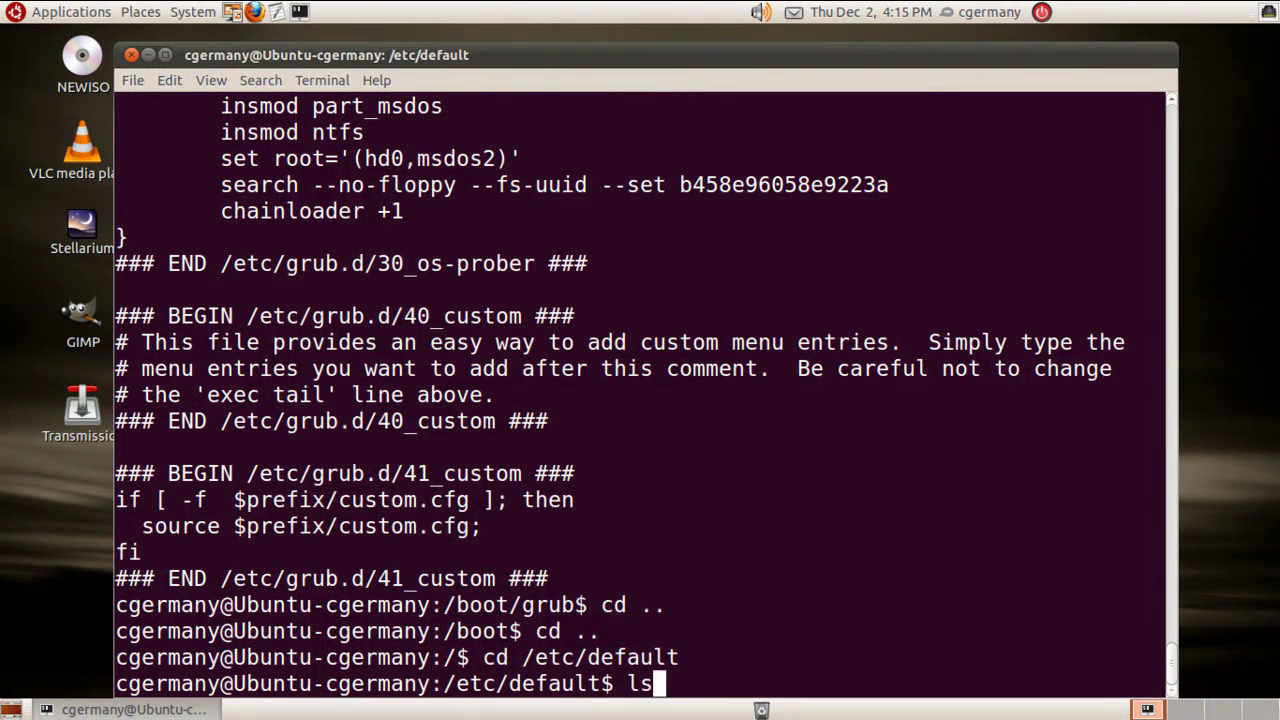
{"action": "key", "text": "Return"}
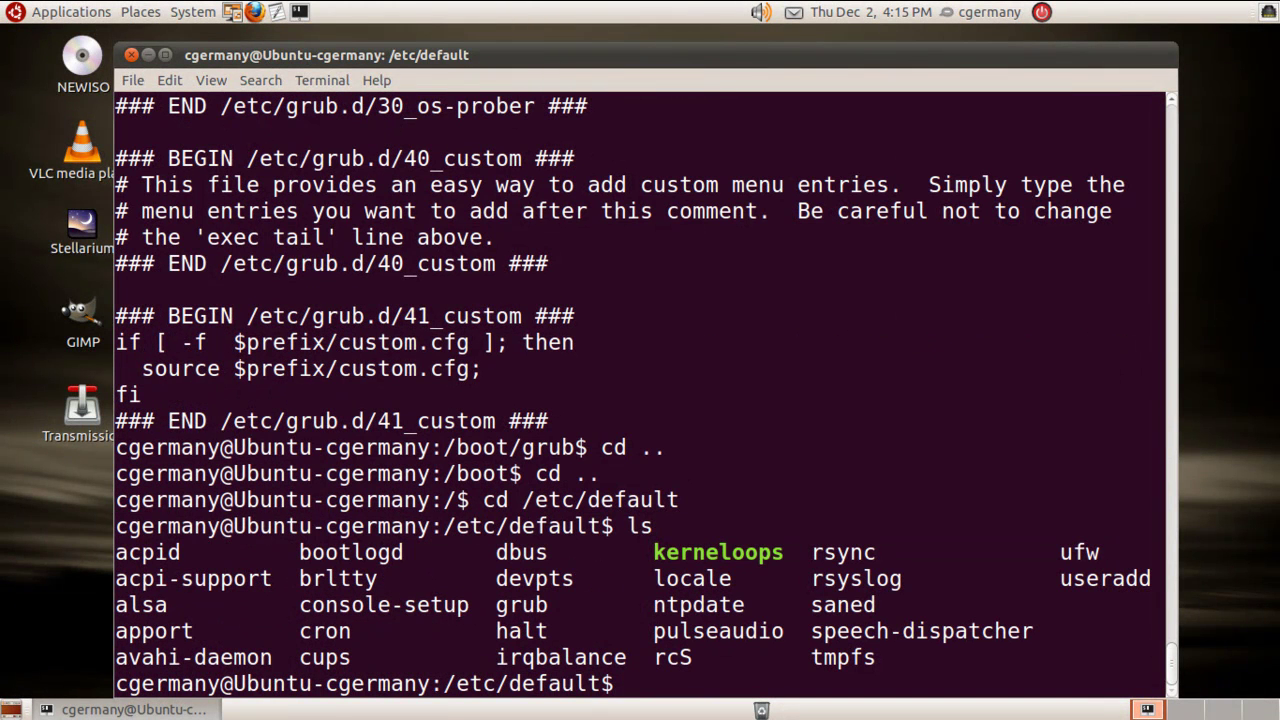